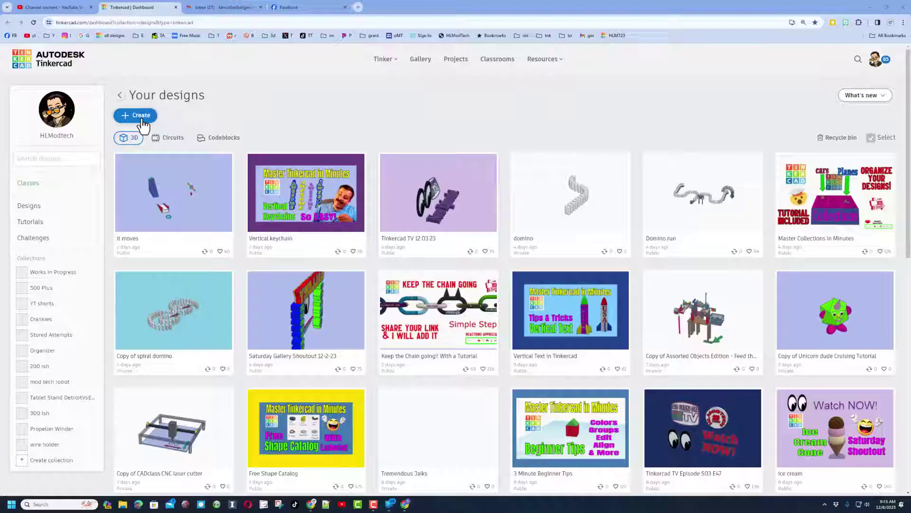
# Start a new blank Tinkercad 3D design for the holiday scene
pyautogui.click(142, 119)
pyautogui.click(152, 139)
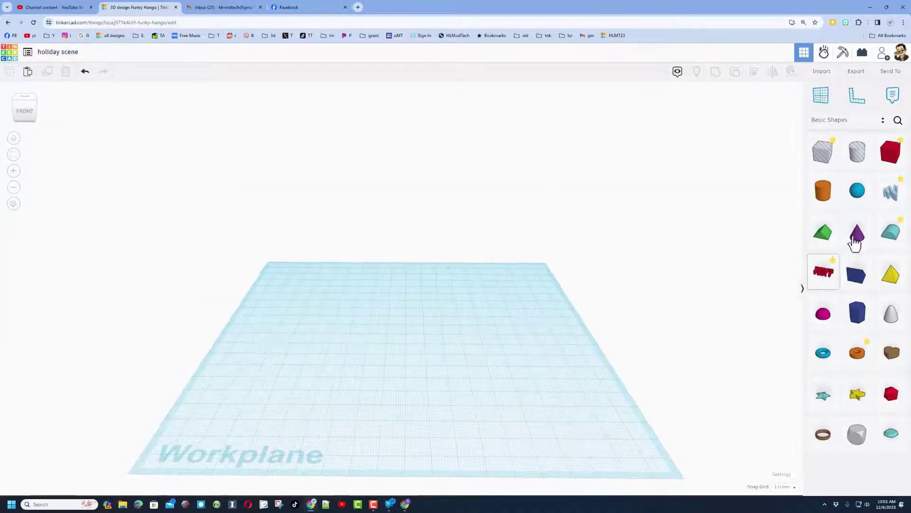
# Place a cylinder at the workplane centre and colour it dark brown
pyautogui.moveTo(816, 203); pyautogui.dragTo(401, 343)
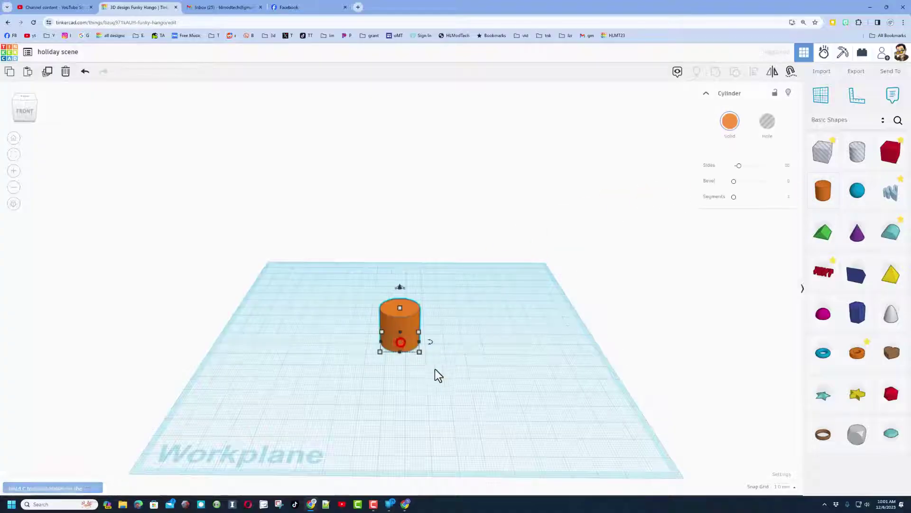
pyautogui.click(730, 122)
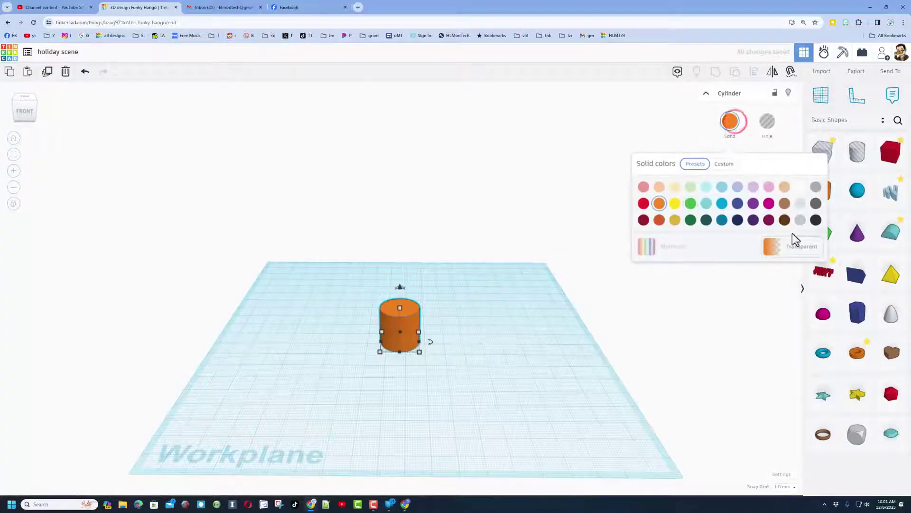
pyautogui.click(784, 219)
pyautogui.click(417, 385)
# Smooth the cylinder to the maximum 64 sides, then pick a cone
pyautogui.moveTo(407, 335); pyautogui.dragTo(441, 313, button='right')
pyautogui.moveTo(739, 166); pyautogui.dragTo(775, 167)
pyautogui.moveTo(468, 233); pyautogui.dragTo(468, 255, button='right')
pyautogui.click(411, 301)
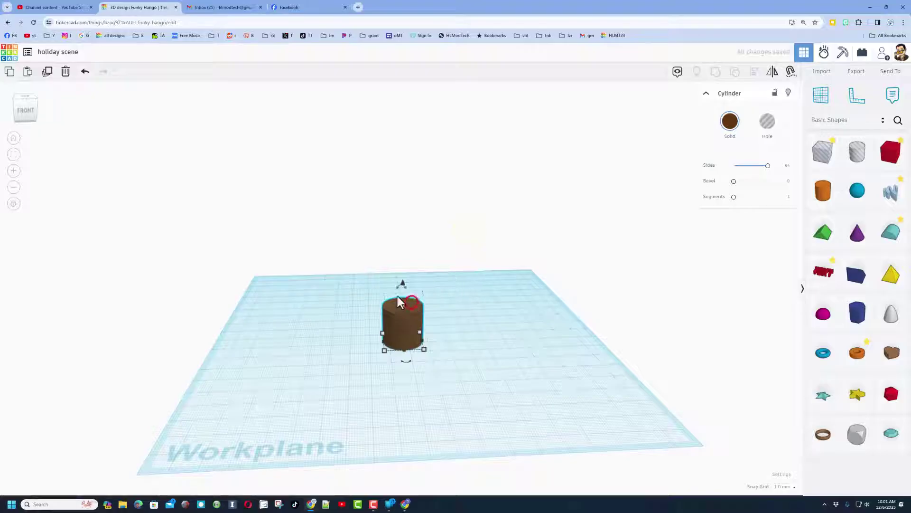
pyautogui.click(849, 246)
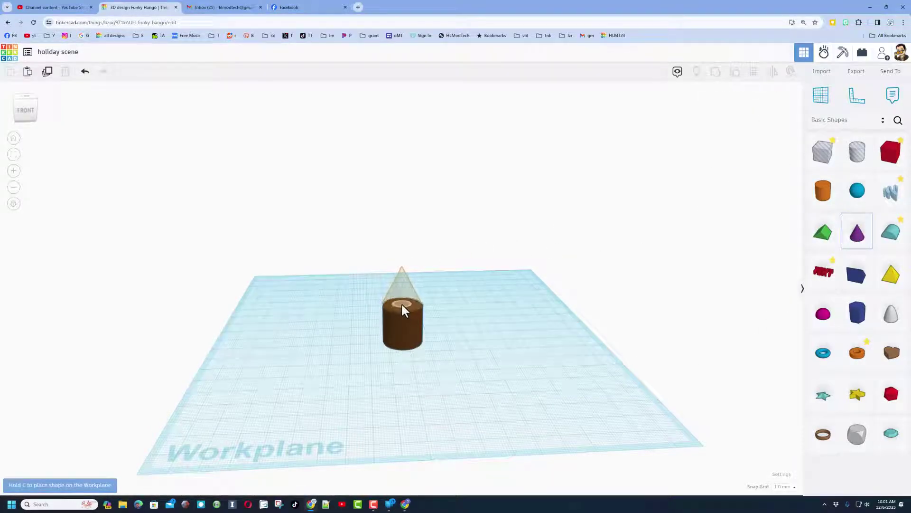
# Drop the cone on the cylinder, stretch it to height 74, and set top radius 3
pyautogui.click(403, 305)
pyautogui.moveTo(403, 266); pyautogui.dragTo(404, 156)
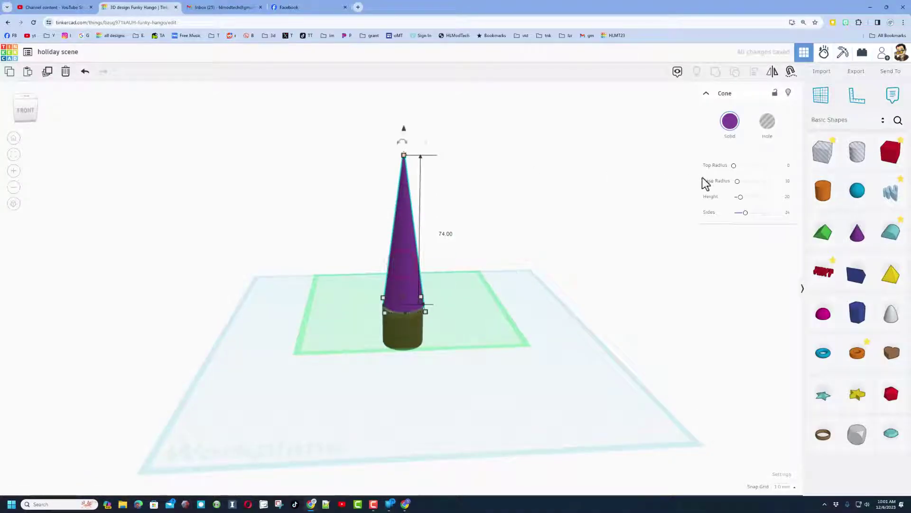
pyautogui.click(788, 165)
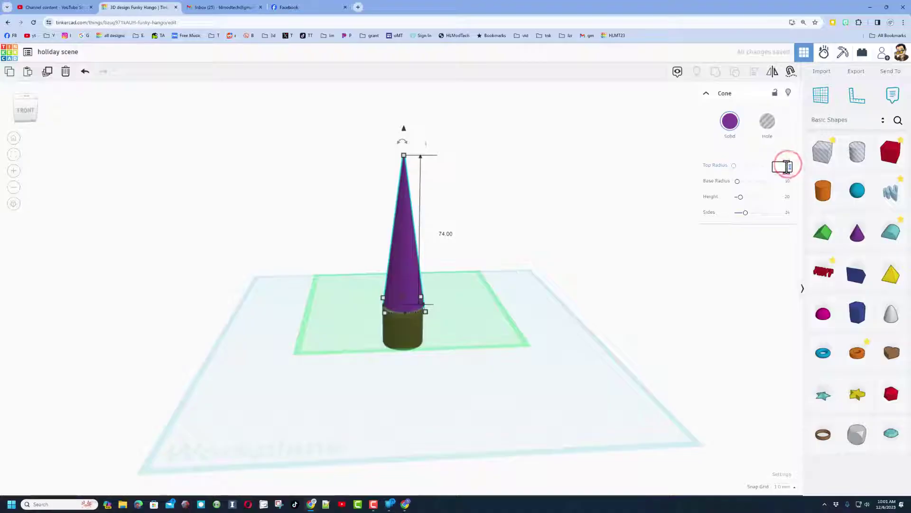
pyautogui.click(788, 168)
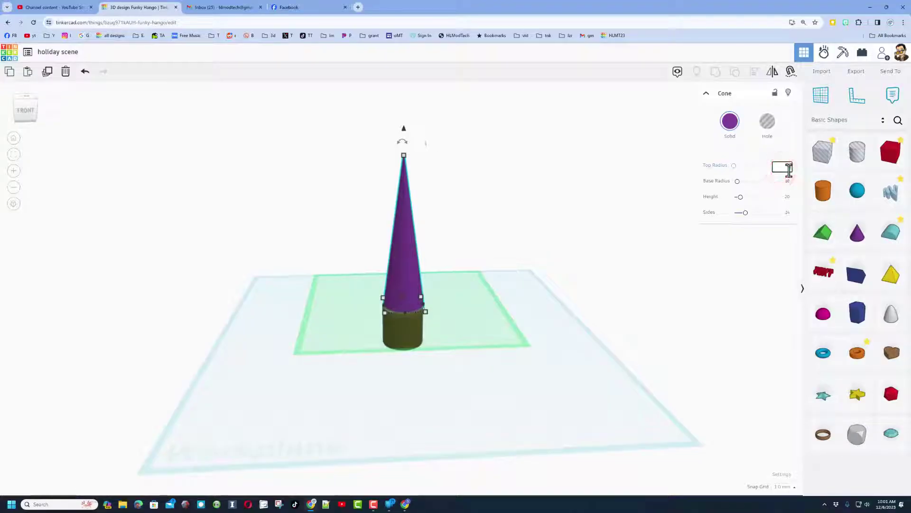
pyautogui.press('Return')
# Colour the cone brown and select both the cone and cylinder
pyautogui.click(730, 122)
pyautogui.click(784, 218)
pyautogui.click(449, 284)
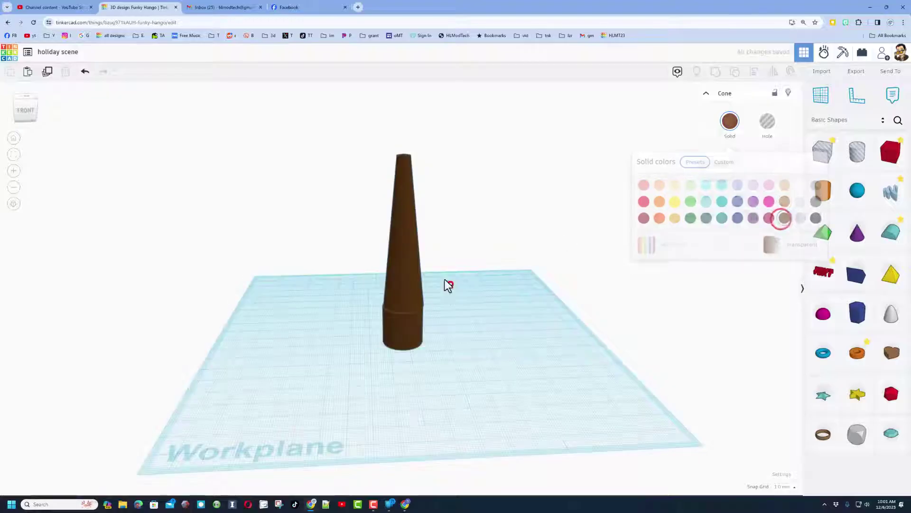
pyautogui.moveTo(366, 263); pyautogui.dragTo(416, 329)
# Centre the cone and cylinder on each other along both axes
pyautogui.press('l')
pyautogui.click(405, 358)
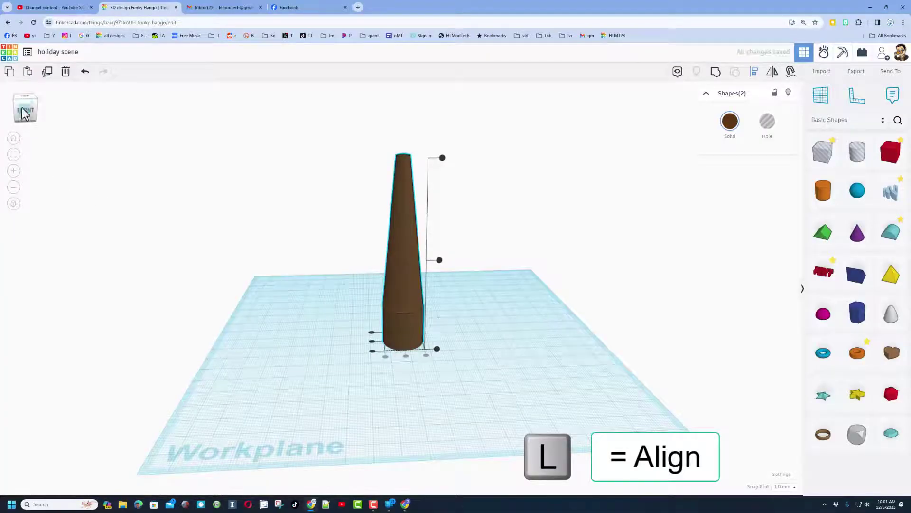
pyautogui.moveTo(18, 103); pyautogui.dragTo(19, 105)
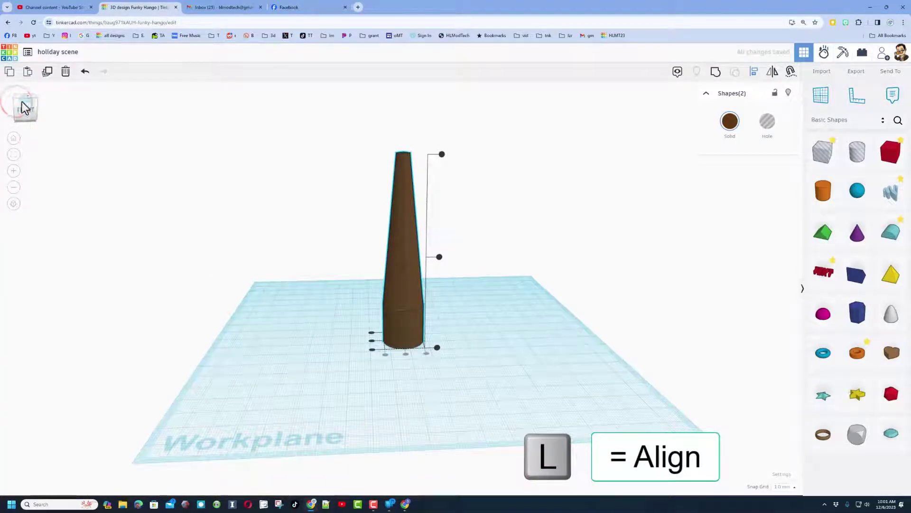
pyautogui.click(18, 102)
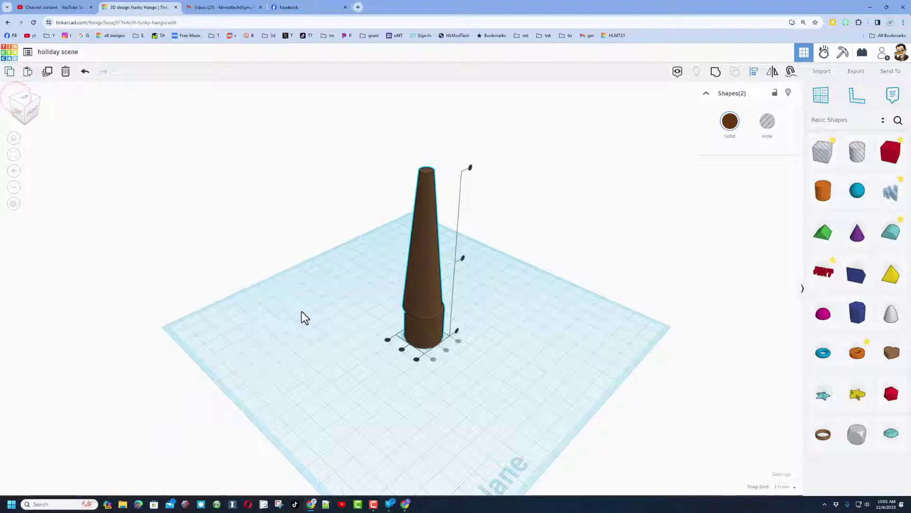
pyautogui.click(402, 349)
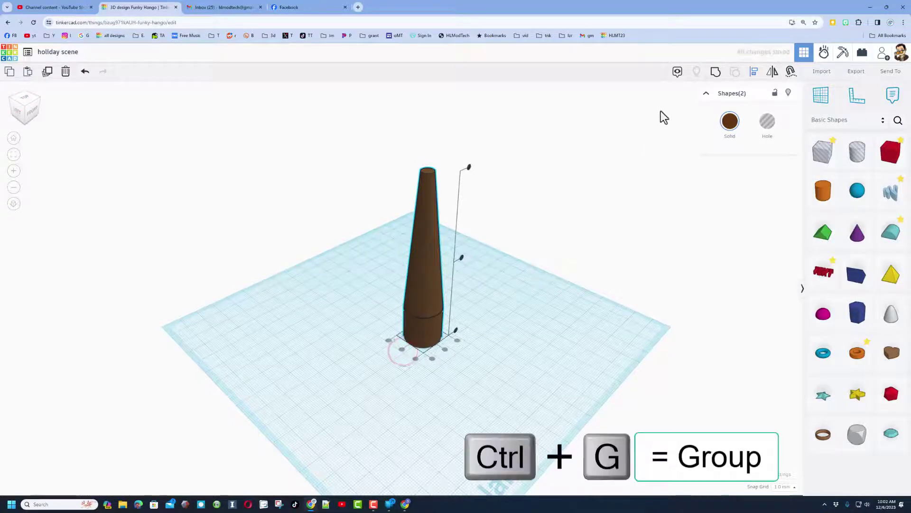
# Group them into one trunk and move it to the workplane's back-right corner
pyautogui.click(716, 72)
pyautogui.moveTo(555, 245); pyautogui.dragTo(403, 246, button='right')
pyautogui.moveTo(395, 305); pyautogui.dragTo(524, 271)
pyautogui.click(434, 342)
pyautogui.moveTo(434, 342); pyautogui.dragTo(529, 313, button='right')
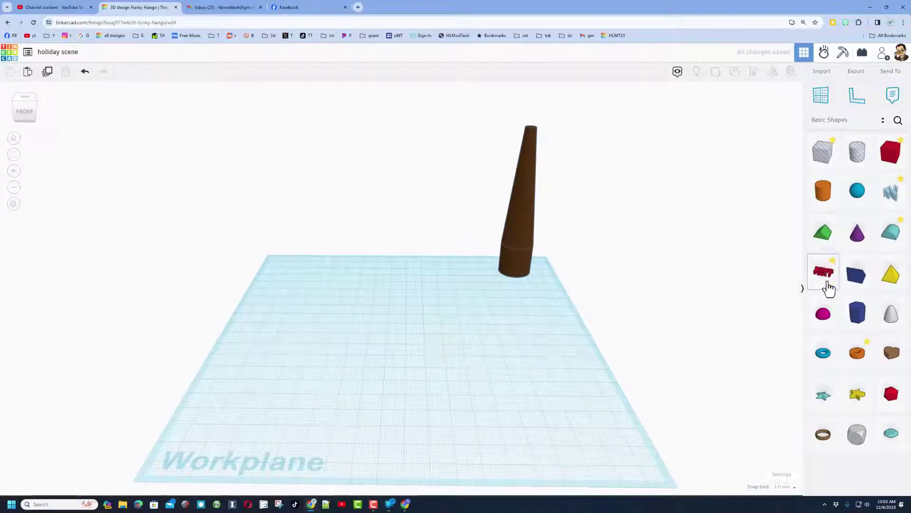
# Add a Scribble shape and draw a zigzag tree outline widening downward, redrawing once
pyautogui.moveTo(890, 190)
pyautogui.mouseDown()
pyautogui.moveTo(369, 376)
pyautogui.moveTo(389, 337)
pyautogui.mouseUp()
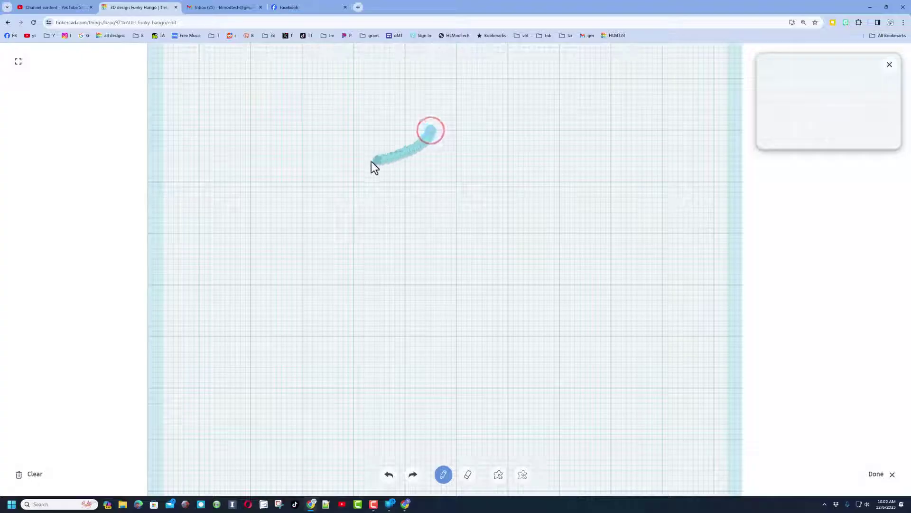
pyautogui.moveTo(400, 193)
pyautogui.mouseDown()
pyautogui.moveTo(422, 197)
pyautogui.moveTo(314, 211)
pyautogui.moveTo(392, 263)
pyautogui.moveTo(291, 313)
pyautogui.moveTo(346, 404)
pyautogui.moveTo(371, 401)
pyautogui.mouseUp()
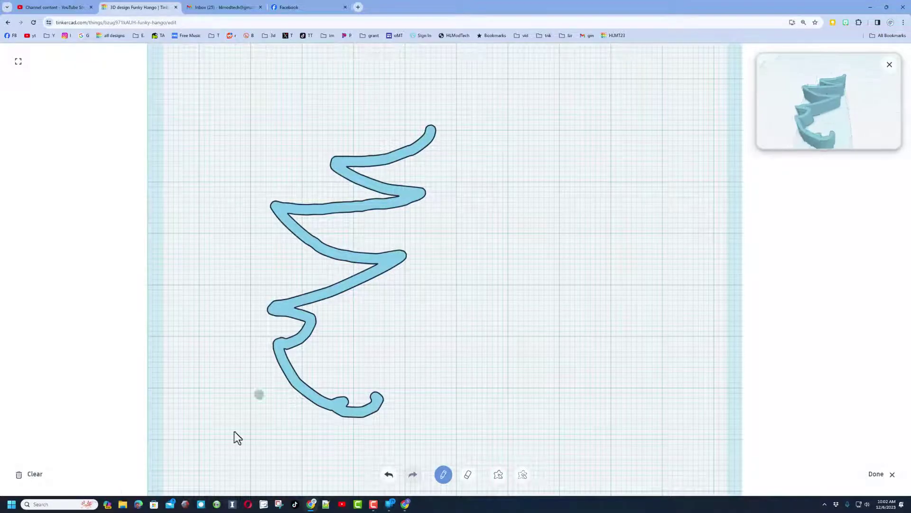
pyautogui.click(31, 473)
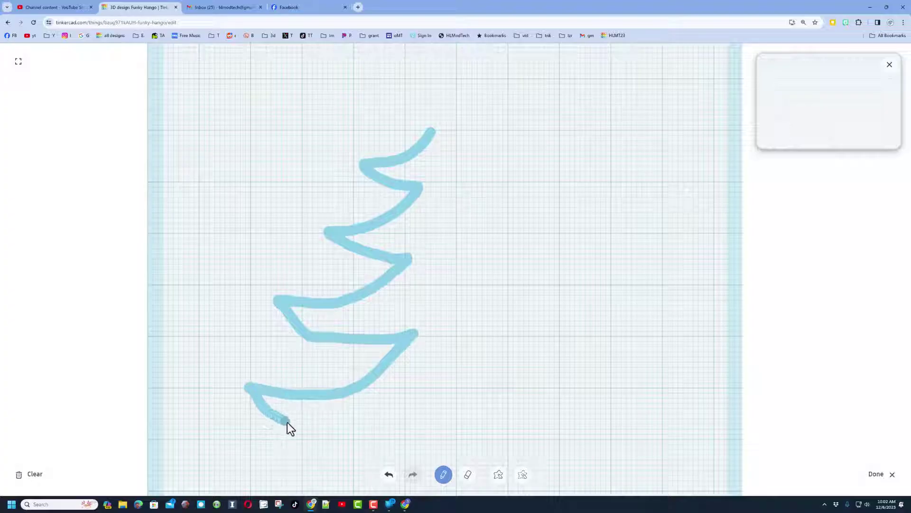
pyautogui.moveTo(411, 441); pyautogui.dragTo(412, 441)
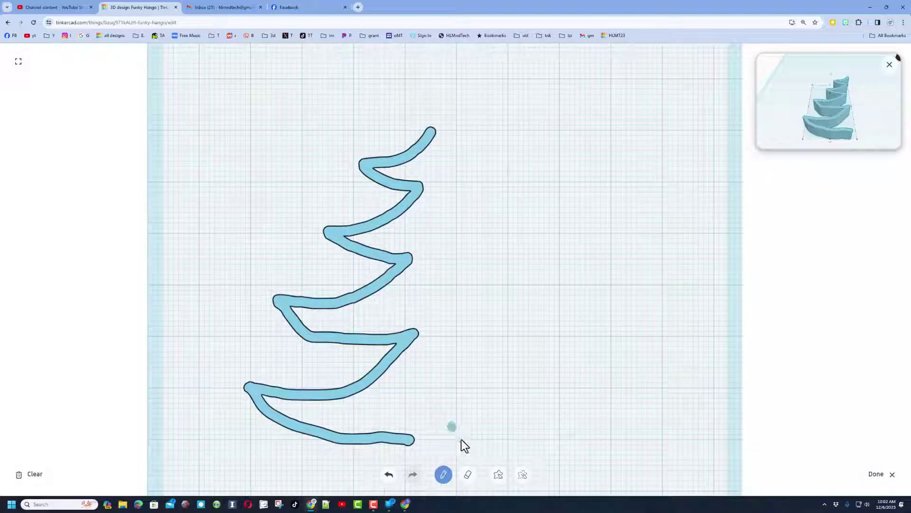
# Erase a little of the stroke's lower-right tip
pyautogui.click(468, 474)
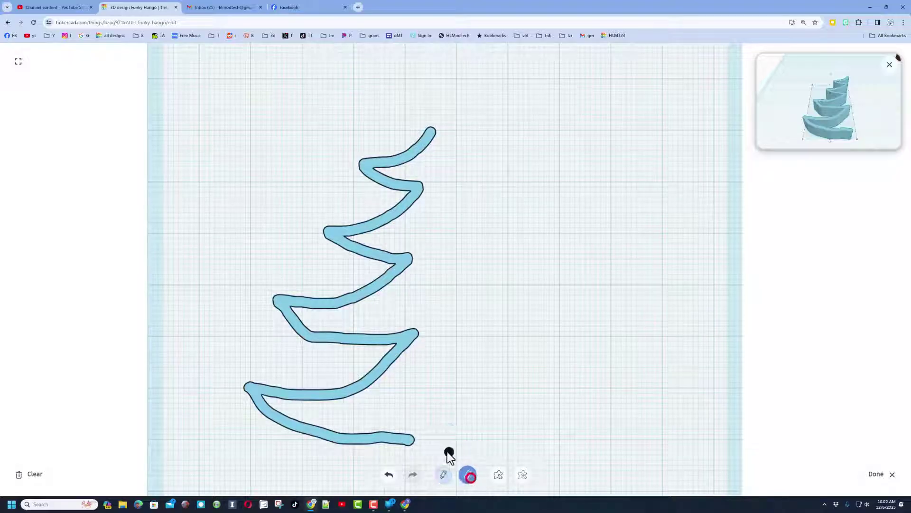
pyautogui.click(420, 427)
pyautogui.click(409, 435)
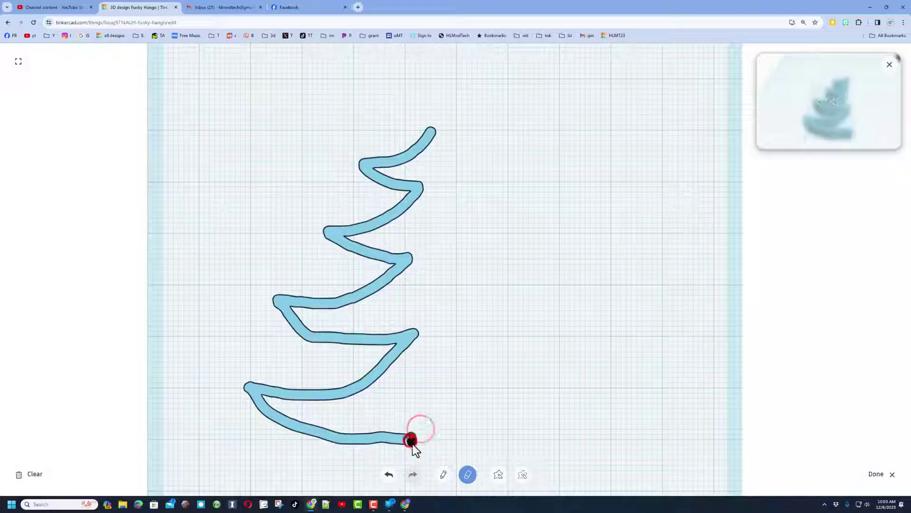
pyautogui.click(443, 474)
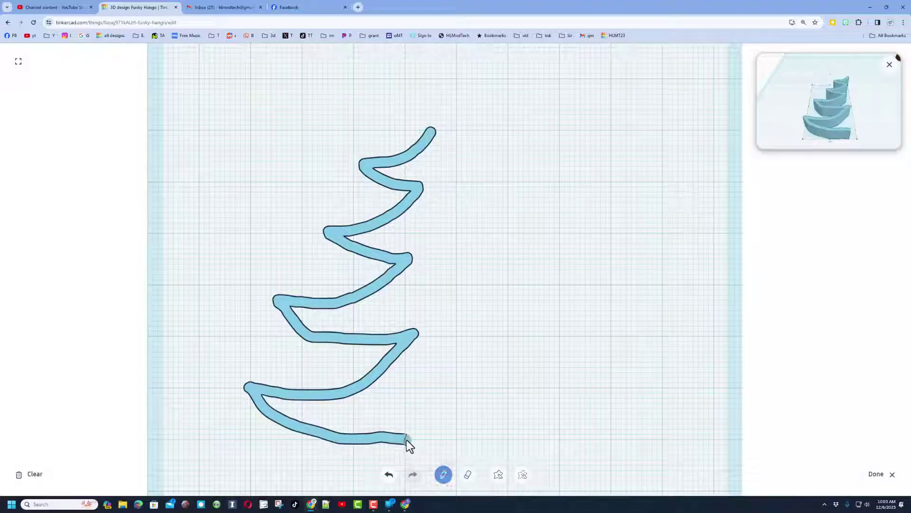
pyautogui.click(407, 440)
# Finish the scribble and colour it green
pyautogui.click(876, 475)
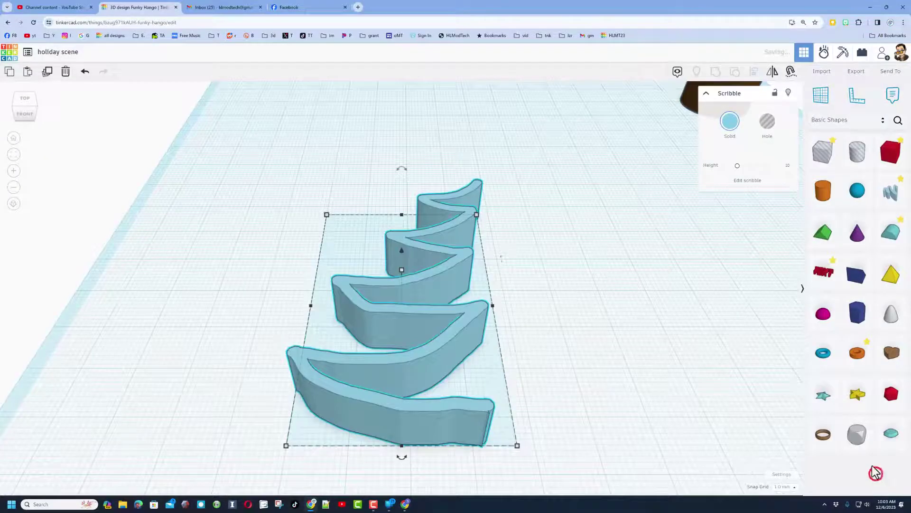
pyautogui.moveTo(498, 309)
pyautogui.mouseDown(button='right')
pyautogui.moveTo(513, 278)
pyautogui.moveTo(584, 291)
pyautogui.moveTo(557, 289)
pyautogui.moveTo(657, 162)
pyautogui.mouseUp(button='right')
pyautogui.click(722, 126)
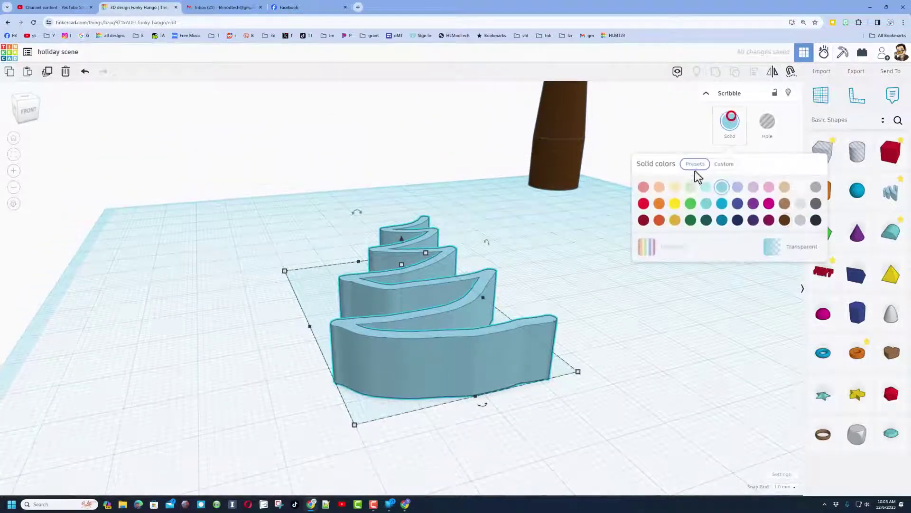
pyautogui.click(689, 202)
# Flatten the green scribble to a height of 2
pyautogui.click(402, 265)
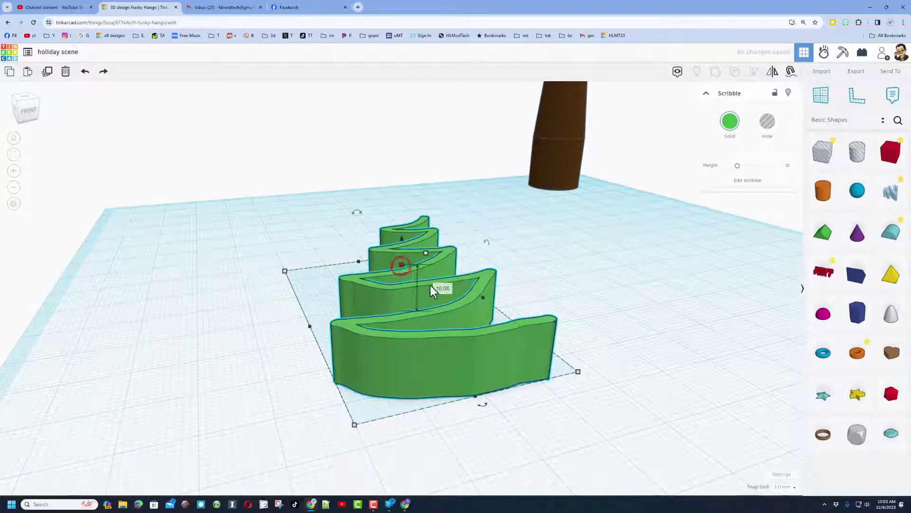
pyautogui.click(437, 288)
pyautogui.write('2')
pyautogui.press('Return')
pyautogui.moveTo(440, 296)
pyautogui.mouseDown(button='right')
pyautogui.moveTo(354, 308)
pyautogui.moveTo(407, 302)
pyautogui.moveTo(530, 352)
pyautogui.moveTo(525, 386)
pyautogui.mouseUp(button='right')
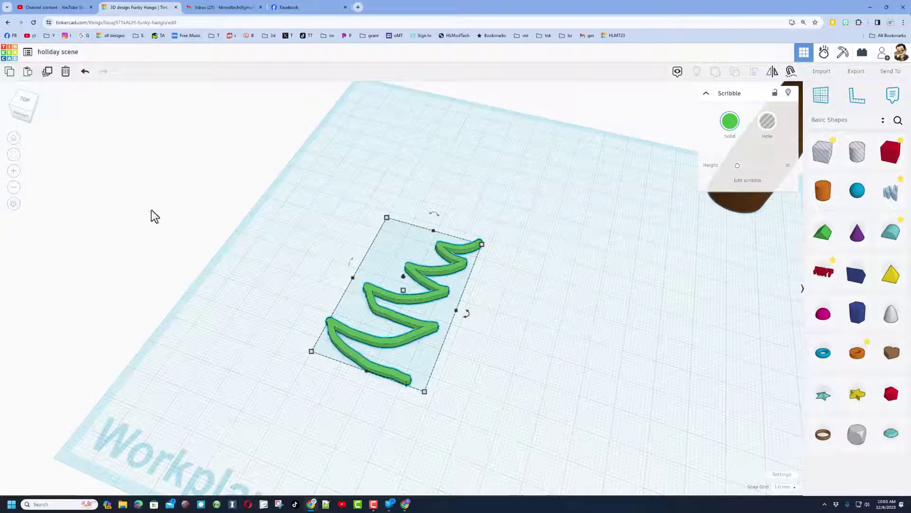
# Turn the flat scribble 90° upright and drop it onto the workplane
pyautogui.click(34, 116)
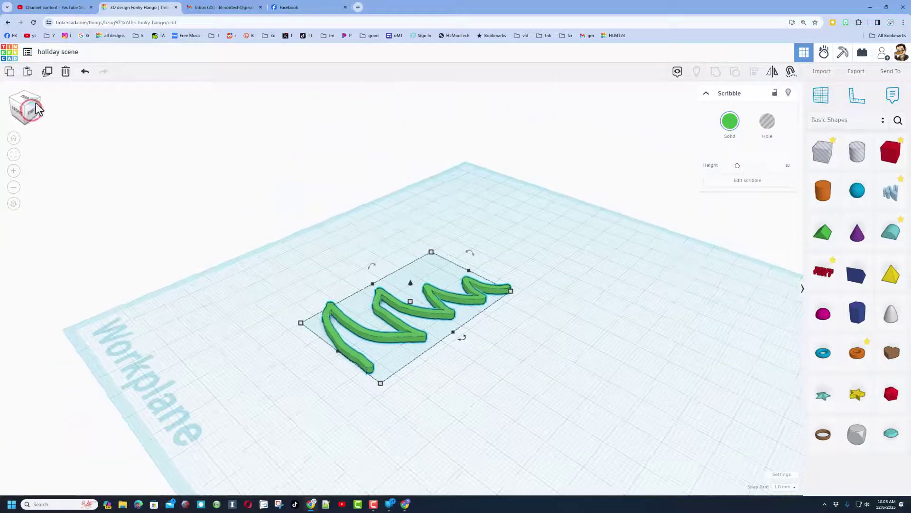
pyautogui.moveTo(372, 267)
pyautogui.mouseDown()
pyautogui.moveTo(360, 262)
pyautogui.moveTo(357, 289)
pyautogui.mouseUp()
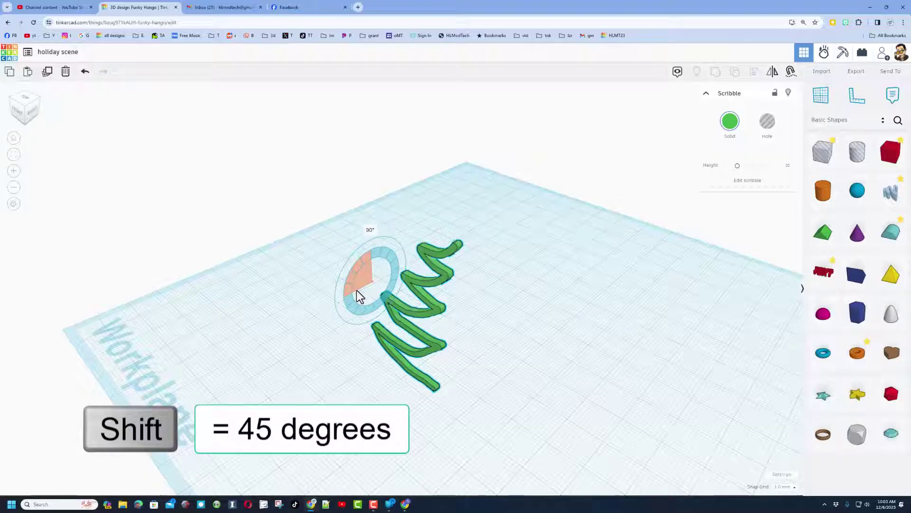
pyautogui.moveTo(357, 290)
pyautogui.keyDown('shift'); pyautogui.mouseDown()
pyautogui.moveTo(368, 273)
pyautogui.moveTo(361, 287)
pyautogui.moveTo(319, 219)
pyautogui.moveTo(298, 247)
pyautogui.moveTo(291, 226)
pyautogui.moveTo(310, 209)
pyautogui.moveTo(318, 259)
pyautogui.moveTo(353, 245)
pyautogui.moveTo(351, 297)
pyautogui.mouseUp(); pyautogui.keyUp('shift')
pyautogui.press('d')
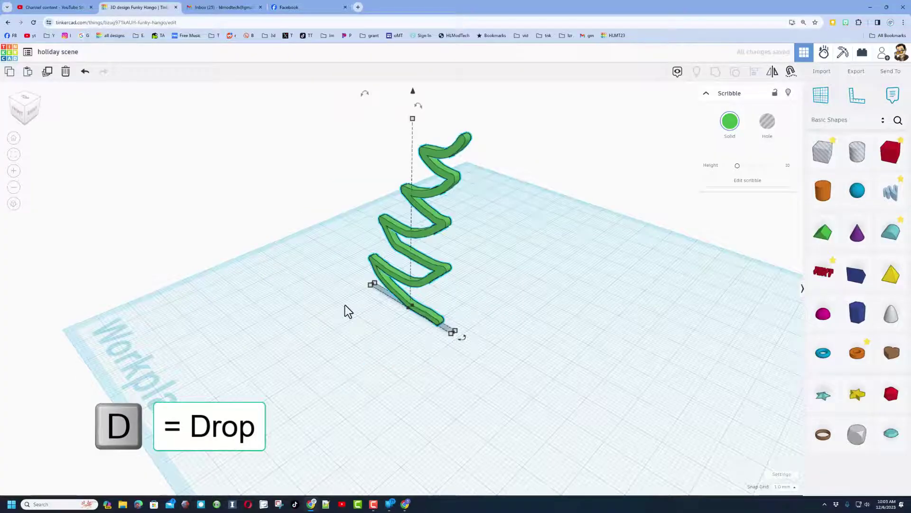
pyautogui.moveTo(394, 303)
pyautogui.mouseDown(button='right')
pyautogui.moveTo(505, 305)
pyautogui.moveTo(471, 304)
pyautogui.mouseUp(button='right')
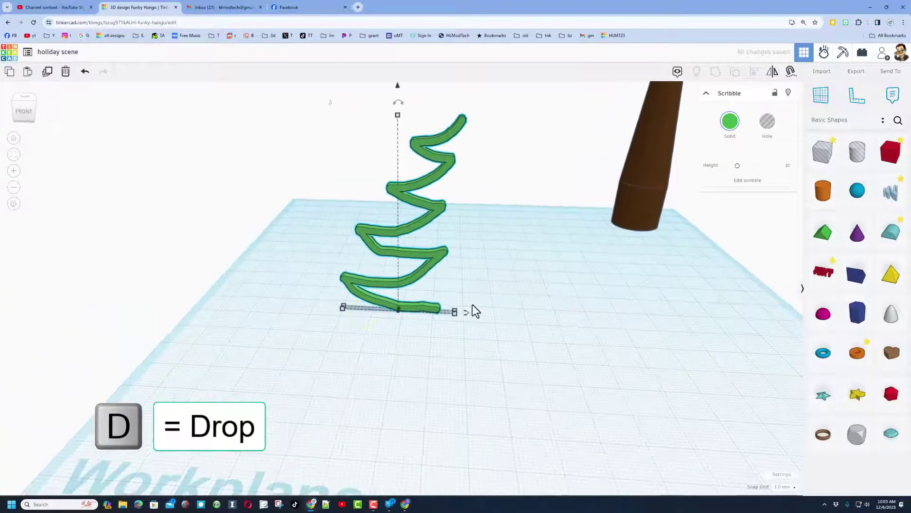
# Raise the branch three steps above the workplane with Ctrl+Up and duplicate it
pyautogui.click(480, 301)
pyautogui.click(443, 258)
pyautogui.hotkey('ctrl', 'Up')
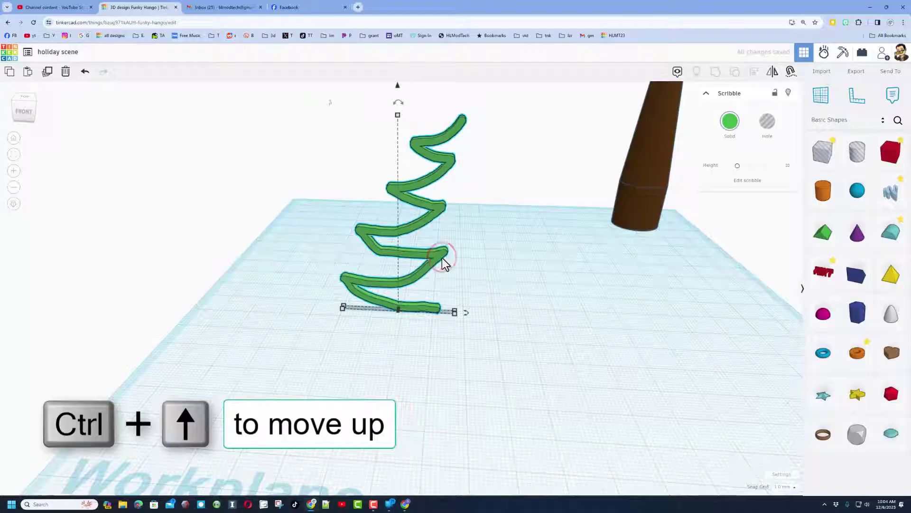
pyautogui.hotkey('ctrl', 'Up')
pyautogui.hotkey('ctrl', 'Up')
pyautogui.hotkey('ctrl', 'Up')
pyautogui.hotkey('ctrl', 'Up')
pyautogui.hotkey('ctrl', 'Up')
pyautogui.hotkey('ctrl', 'Up')
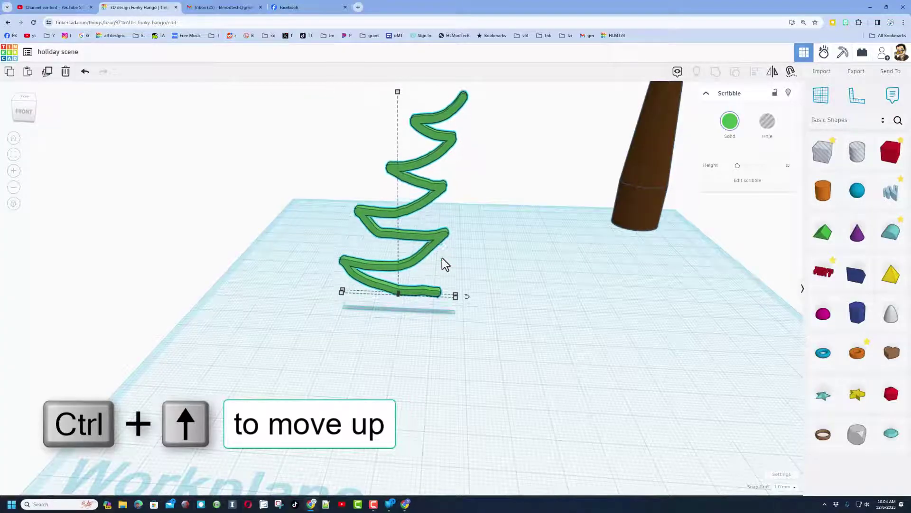
pyautogui.hotkey('ctrl', 'Up')
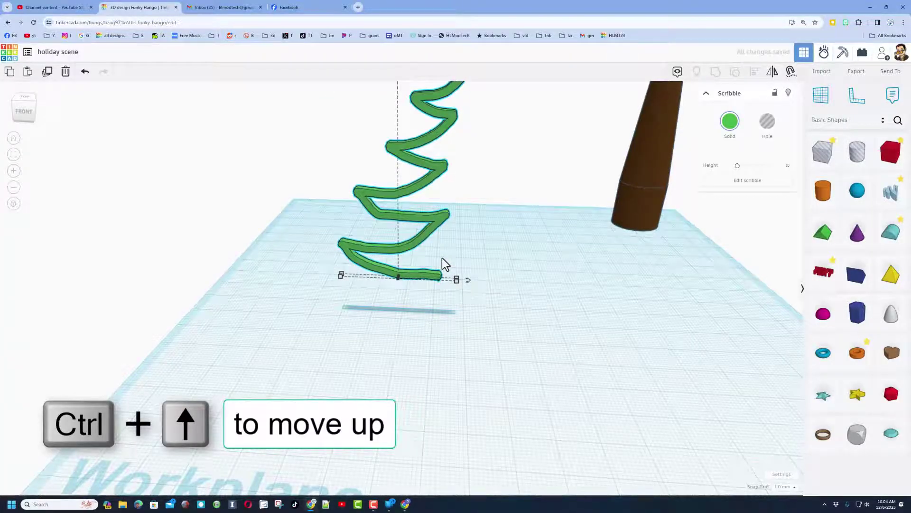
pyautogui.scroll(-3, 443, 260)
pyautogui.moveTo(539, 264)
pyautogui.mouseDown(button='right')
pyautogui.moveTo(426, 289)
pyautogui.moveTo(358, 319)
pyautogui.mouseUp(button='right')
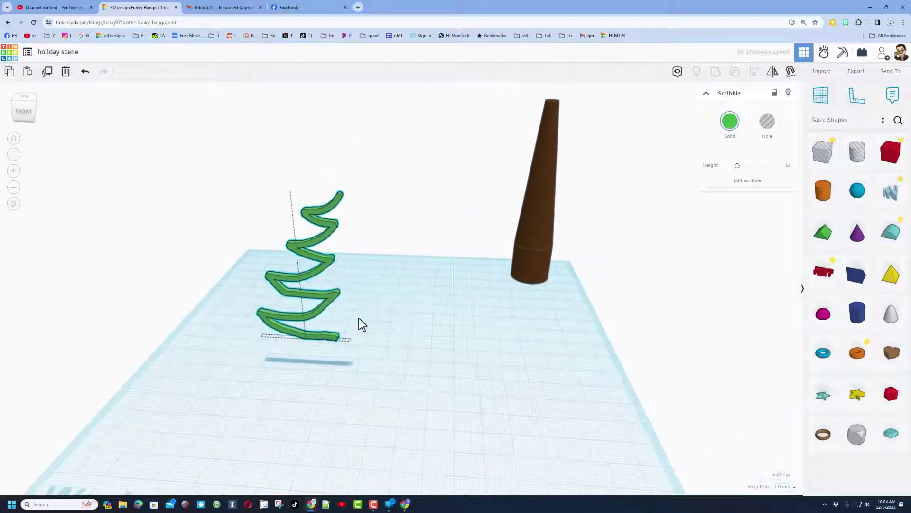
pyautogui.moveTo(406, 363); pyautogui.dragTo(371, 364, button='right')
pyautogui.hotkey('ctrl', 'd')
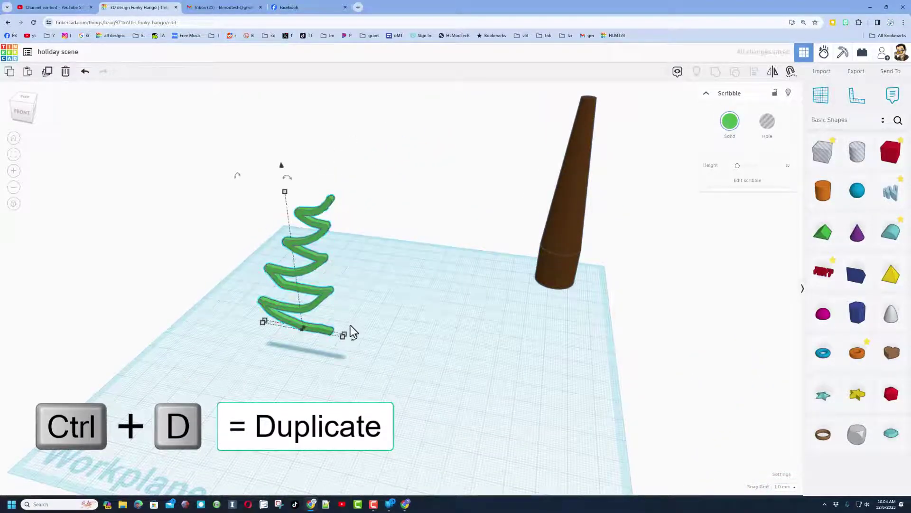
# Rotate the copied branch -20° and nudge it up and right into place
pyautogui.moveTo(352, 337); pyautogui.dragTo(400, 371)
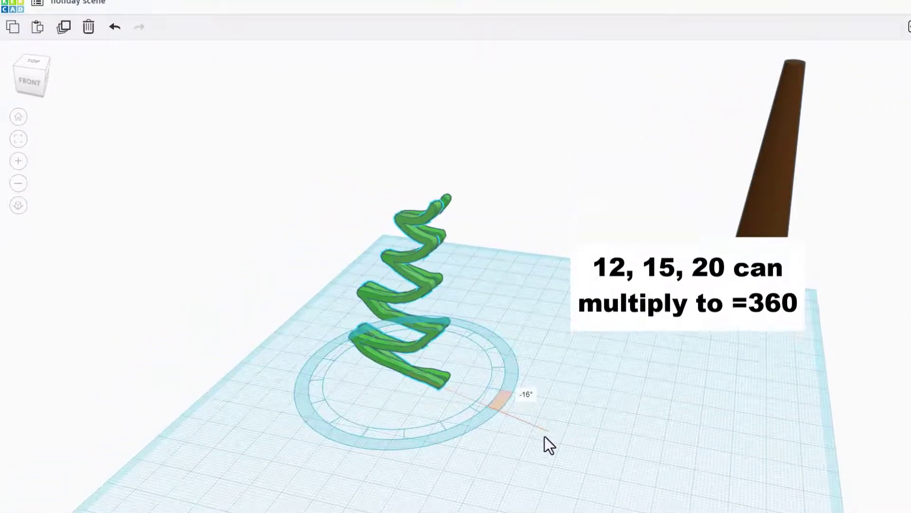
pyautogui.moveTo(545, 437)
pyautogui.mouseDown()
pyautogui.moveTo(539, 457)
pyautogui.moveTo(549, 455)
pyautogui.mouseUp()
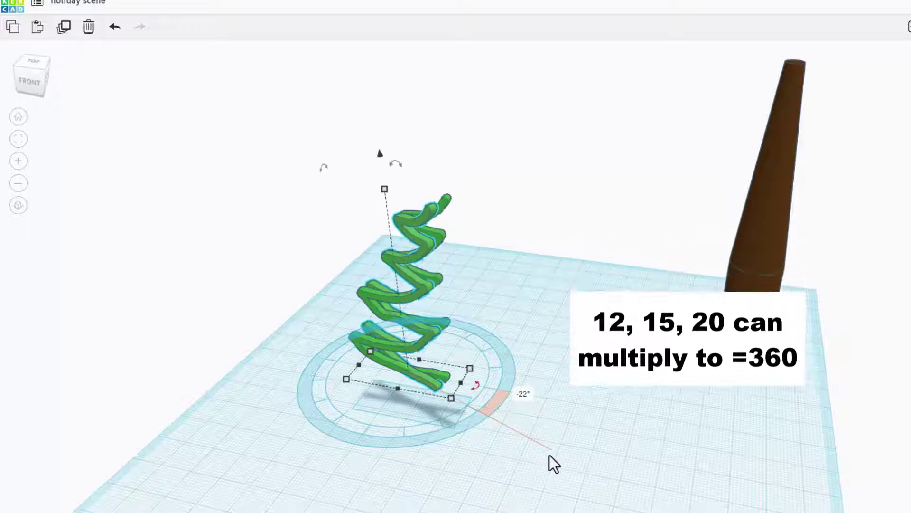
pyautogui.click(522, 394)
pyautogui.press('BackSpace')
pyautogui.write('-20')
pyautogui.press('Return')
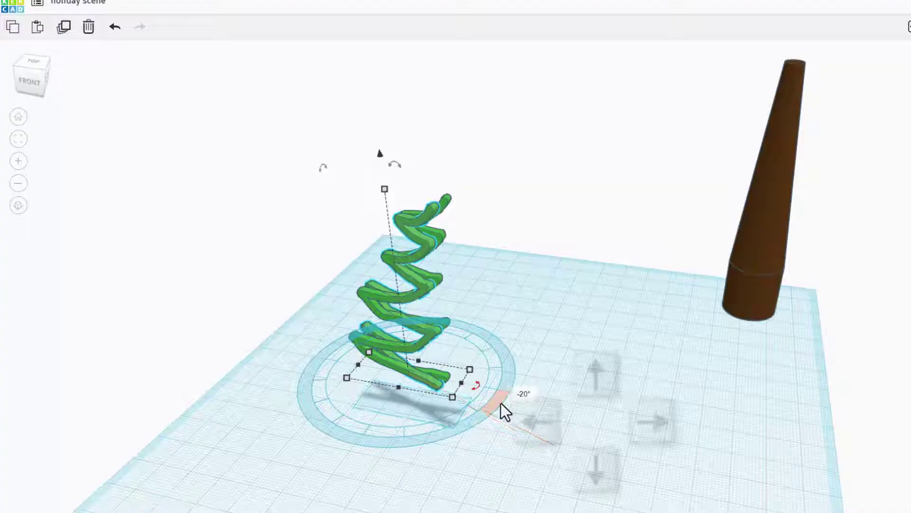
pyautogui.press('Up')
pyautogui.press('Up')
pyautogui.press('Up')
pyautogui.press('Up')
pyautogui.press('Up')
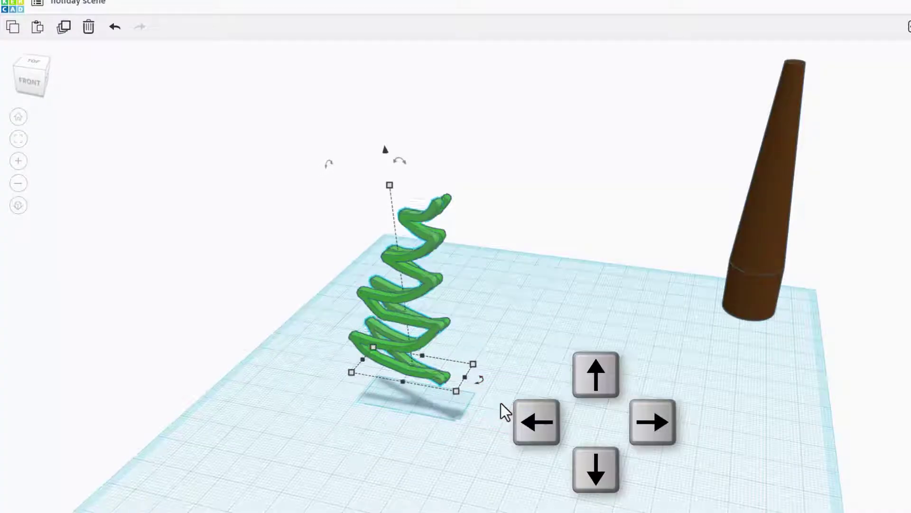
pyautogui.press('Up')
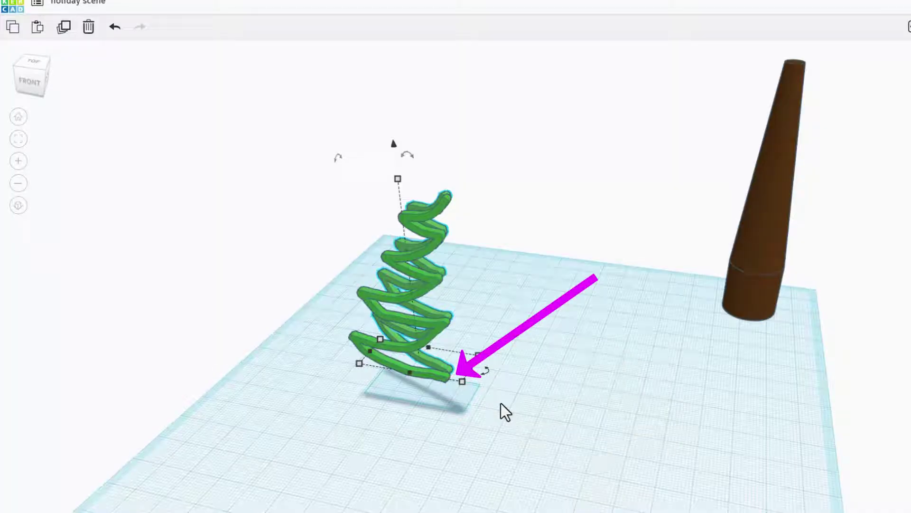
pyautogui.press('Right')
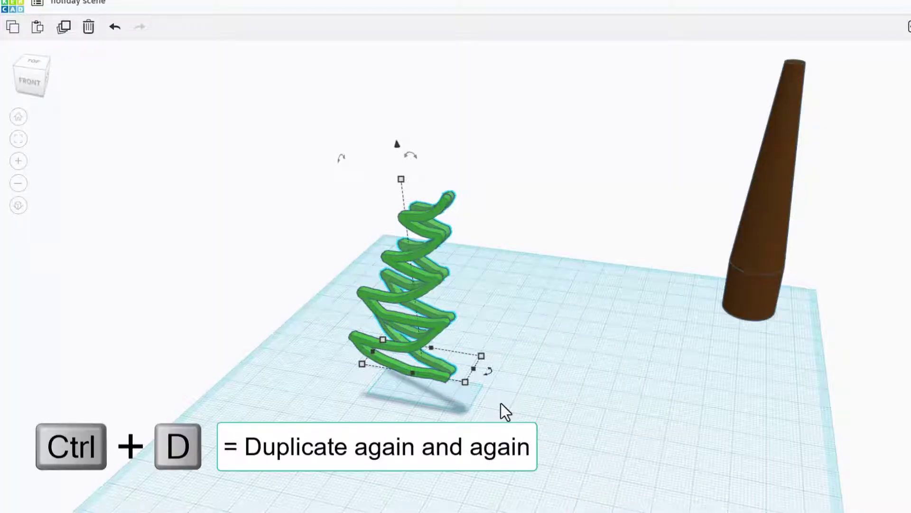
# Repeat the rotated copy with Ctrl+D until the branches form a full ring
pyautogui.hotkey('ctrl', 'd')
pyautogui.hotkey('ctrl', 'd')
pyautogui.hotkey('ctrl', 'd')
pyautogui.hotkey('ctrl', 'd')
pyautogui.hotkey('ctrl', 'd')
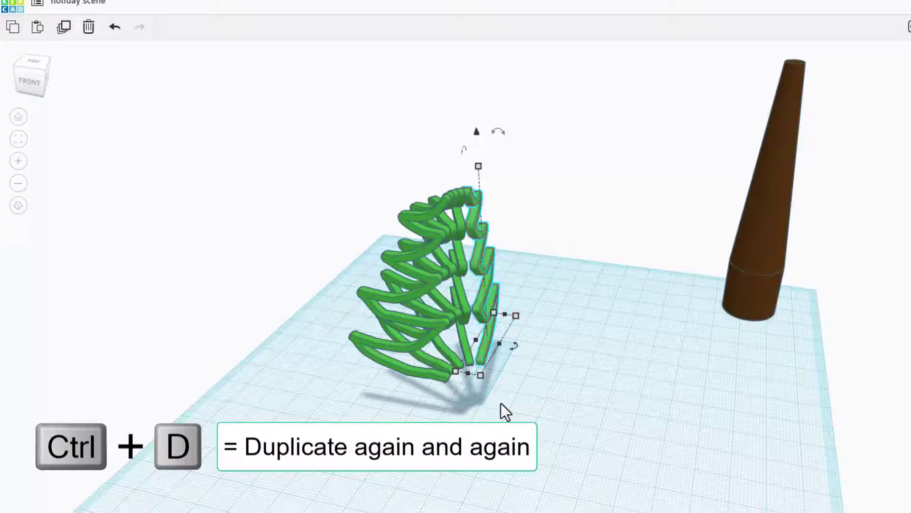
pyautogui.hotkey('ctrl', 'd')
pyautogui.hotkey('ctrl', 'd')
pyautogui.hotkey('ctrl', 'd')
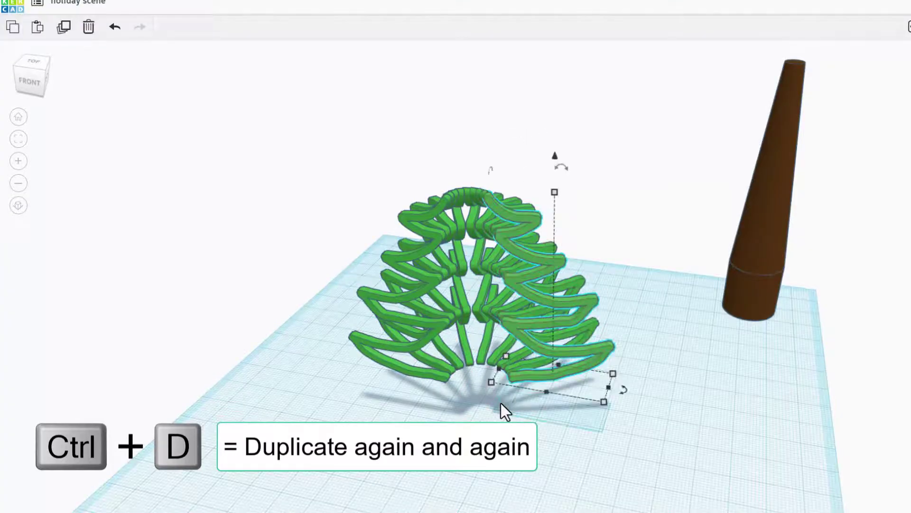
pyautogui.click(501, 401)
pyautogui.click(500, 400)
pyautogui.hotkey('ctrl', 'd')
pyautogui.hotkey('ctrl', 'd')
pyautogui.hotkey('ctrl', 'd')
pyautogui.hotkey('ctrl', 'd')
pyautogui.hotkey('ctrl', 'd')
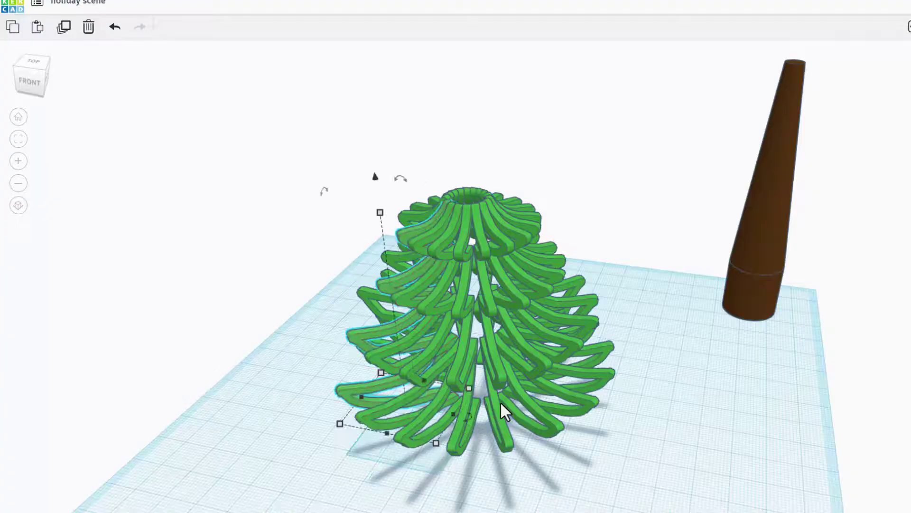
pyautogui.click(332, 467)
pyautogui.moveTo(353, 471); pyautogui.dragTo(352, 423, button='right')
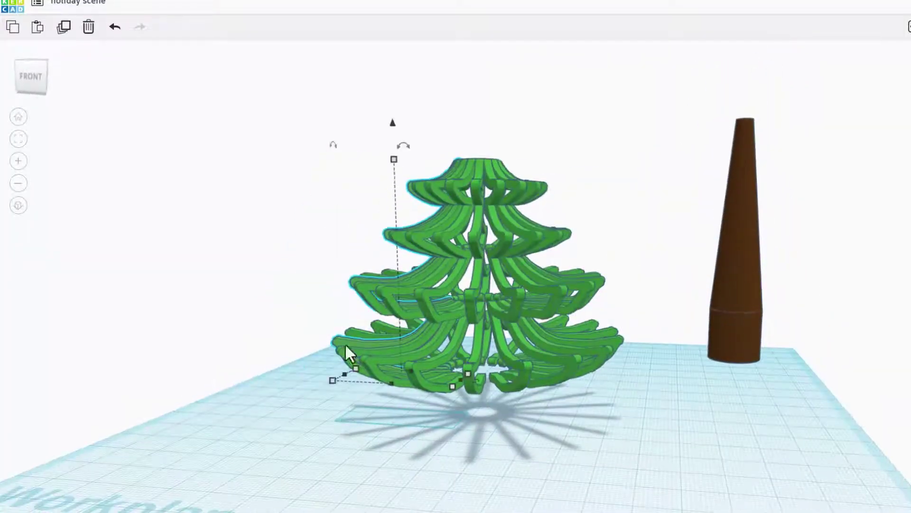
# Select all the branches and group them into one tree
pyautogui.hotkey('ctrl', 'g')
pyautogui.click(338, 138)
pyautogui.moveTo(305, 111); pyautogui.dragTo(641, 438)
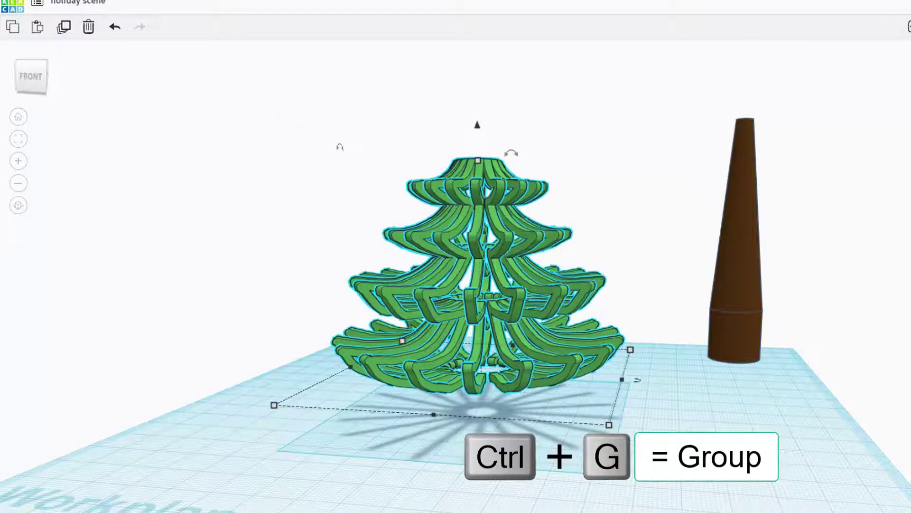
pyautogui.hotkey('ctrl', 'g')
pyautogui.moveTo(647, 252); pyautogui.dragTo(645, 358, button='right')
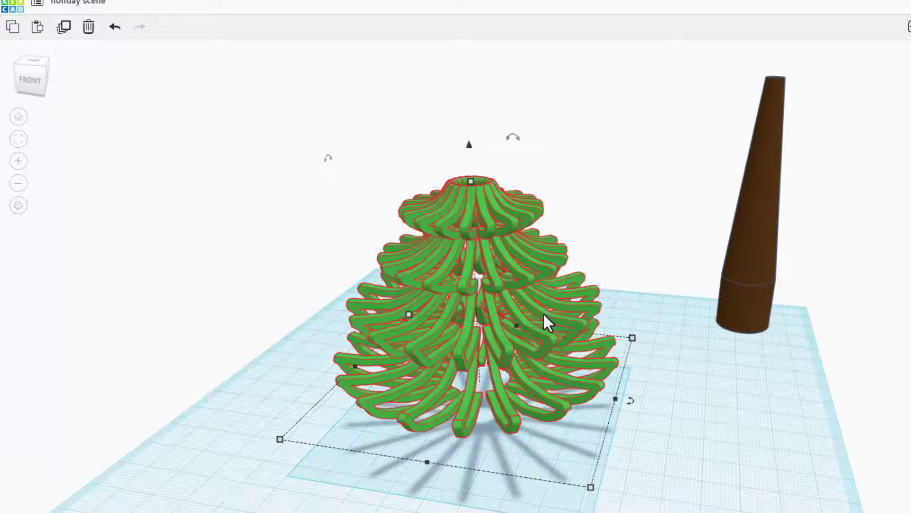
pyautogui.moveTo(544, 314); pyautogui.dragTo(649, 263, button='right')
# Align the tree centred over the brown trunk on both axes
pyautogui.click(649, 263)
pyautogui.moveTo(841, 172); pyautogui.dragTo(389, 466)
pyautogui.press('l')
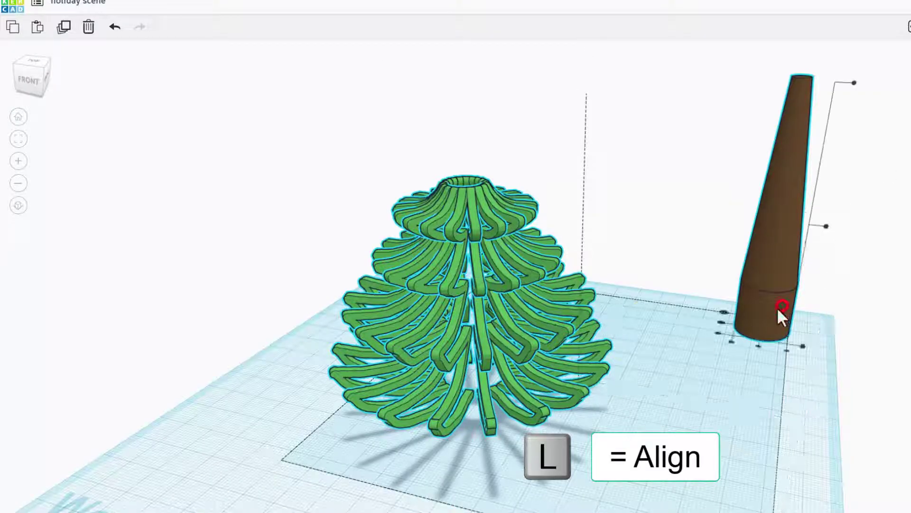
pyautogui.click(758, 348)
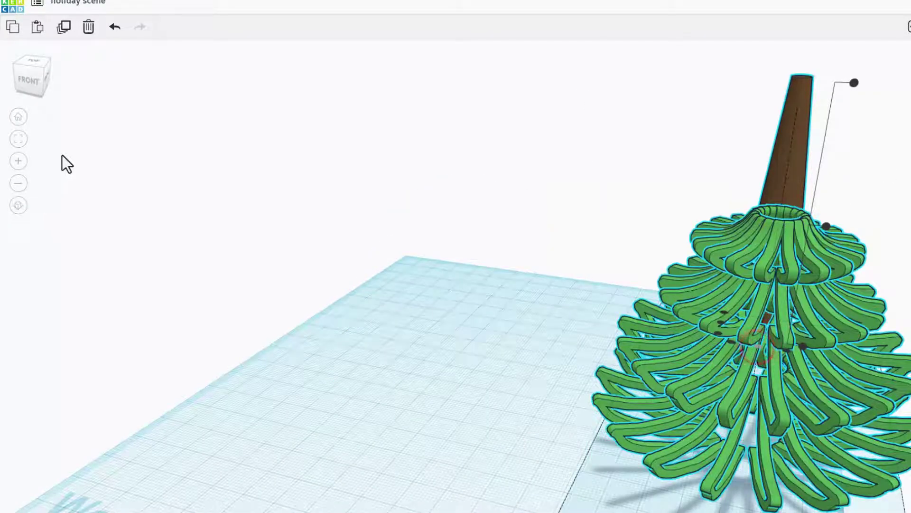
pyautogui.click(16, 69)
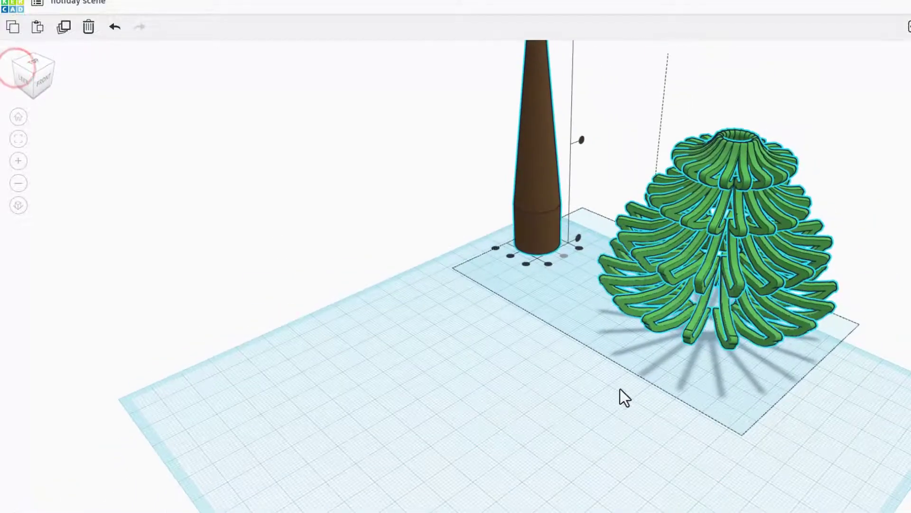
pyautogui.click(514, 260)
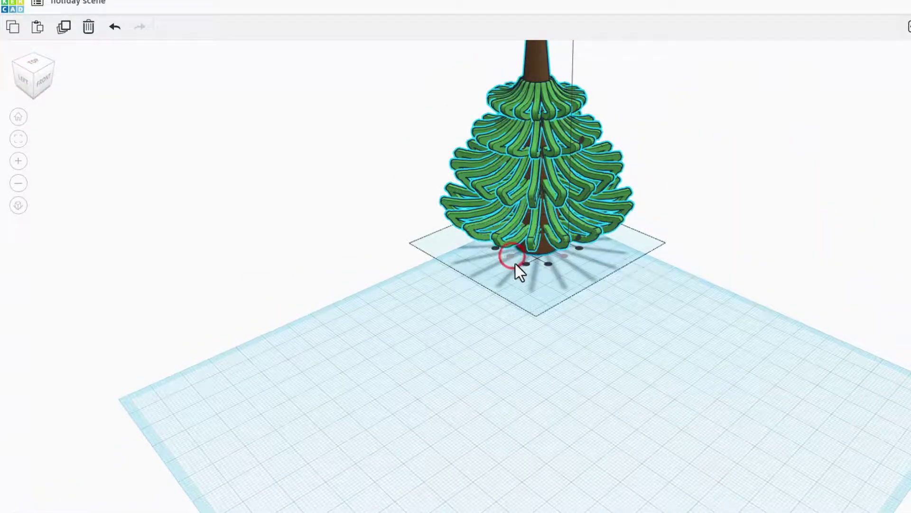
pyautogui.moveTo(616, 246); pyautogui.dragTo(531, 196, button='right')
pyautogui.click(575, 239)
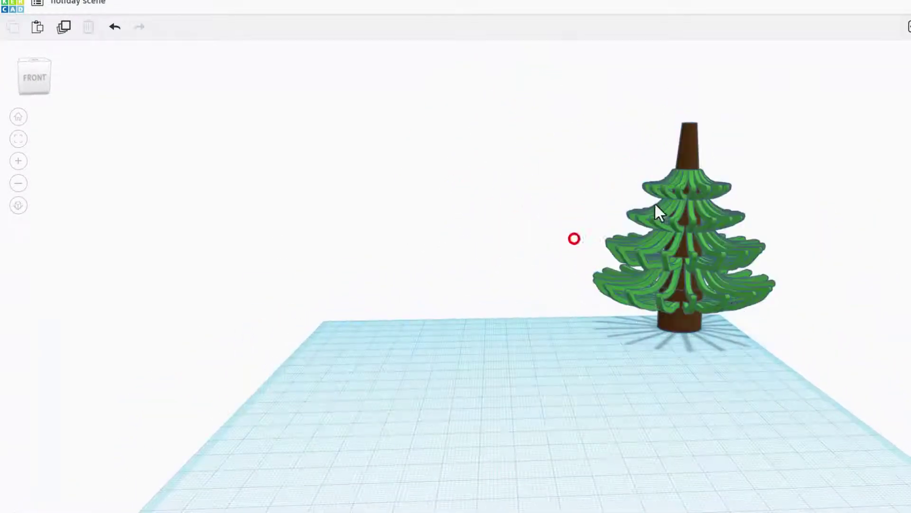
# Stretch the tree taller to a height of 85
pyautogui.click(710, 185)
pyautogui.moveTo(574, 168); pyautogui.dragTo(631, 284)
pyautogui.moveTo(687, 169); pyautogui.dragTo(693, 113)
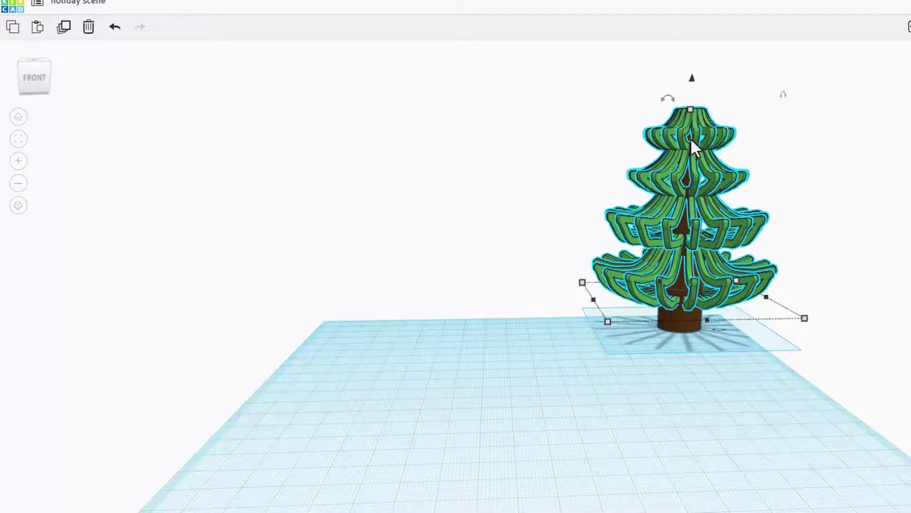
pyautogui.moveTo(690, 144); pyautogui.dragTo(711, 245, button='right')
# Move the tree and trunk together toward the front of the workplane
pyautogui.click(734, 236)
pyautogui.moveTo(819, 127); pyautogui.dragTo(574, 284)
pyautogui.moveTo(628, 248); pyautogui.dragTo(513, 262)
pyautogui.moveTo(647, 256); pyautogui.dragTo(610, 309, button='right')
# Place a green cone on the tree top and shrink it to 14
pyautogui.scroll(5, 509, 200)
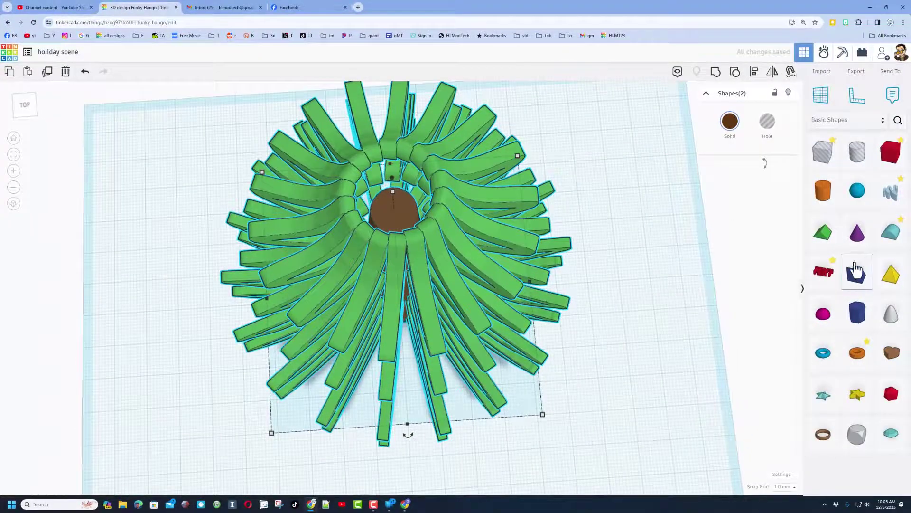
pyautogui.moveTo(857, 232); pyautogui.dragTo(394, 206)
pyautogui.moveTo(395, 201); pyautogui.dragTo(418, 156, button='right')
pyautogui.click(730, 123)
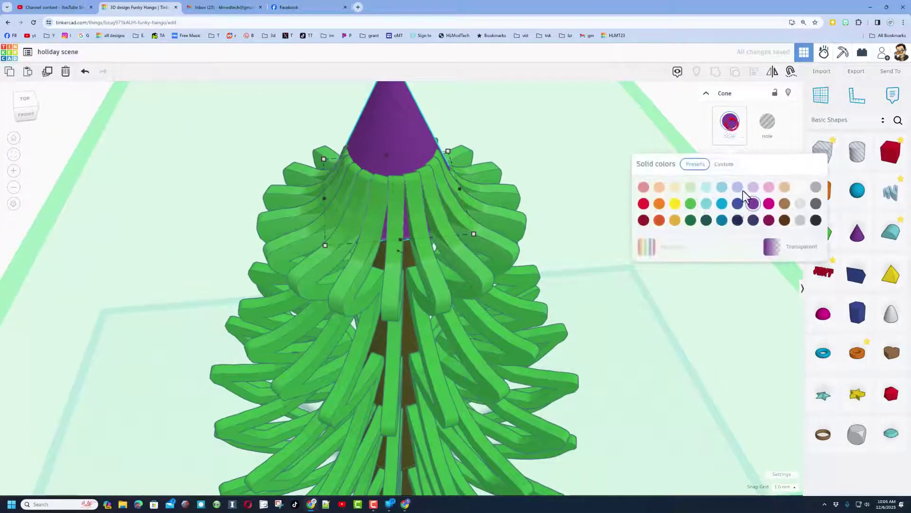
pyautogui.click(690, 204)
pyautogui.scroll(-5, 526, 211)
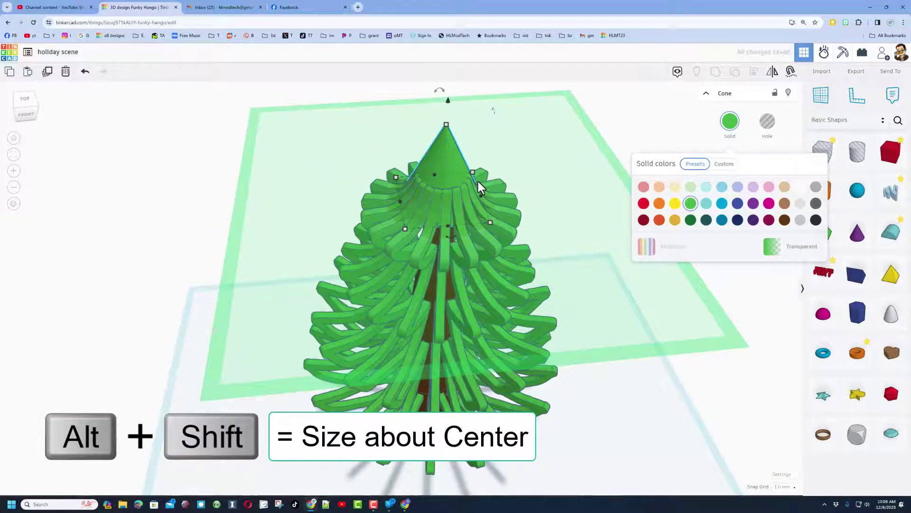
pyautogui.keyDown('alt'); pyautogui.keyDown('shift'); pyautogui.moveTo(446, 132); pyautogui.dragTo(446, 141); pyautogui.keyUp('shift'); pyautogui.keyUp('alt')
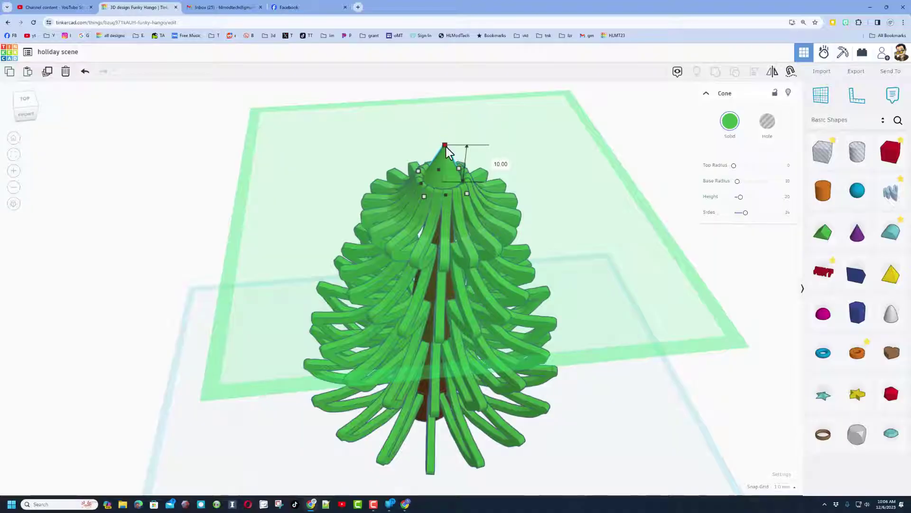
# Centre the cone, branches and trunk on both axes and bottom-align them
pyautogui.moveTo(508, 123); pyautogui.dragTo(396, 259)
pyautogui.press('l')
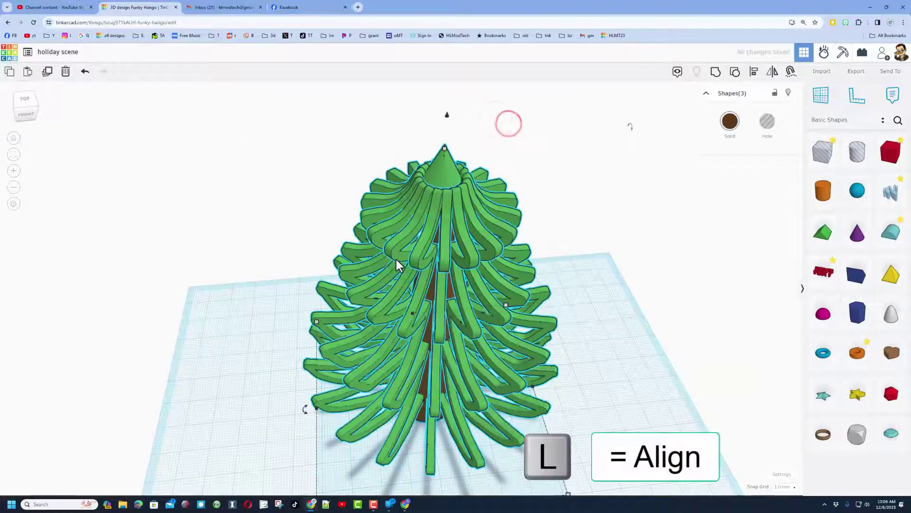
pyautogui.scroll(-3, 403, 260)
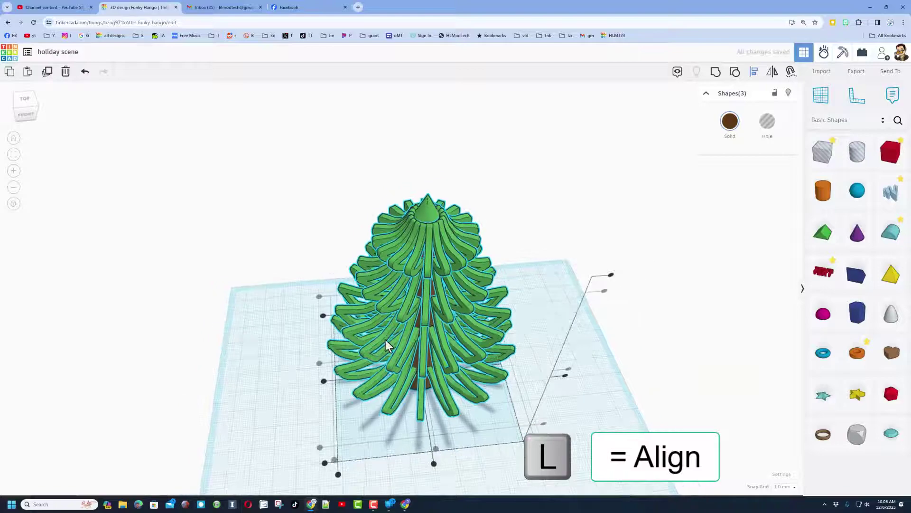
pyautogui.click(319, 364)
pyautogui.click(435, 449)
pyautogui.click(554, 278)
pyautogui.click(428, 212)
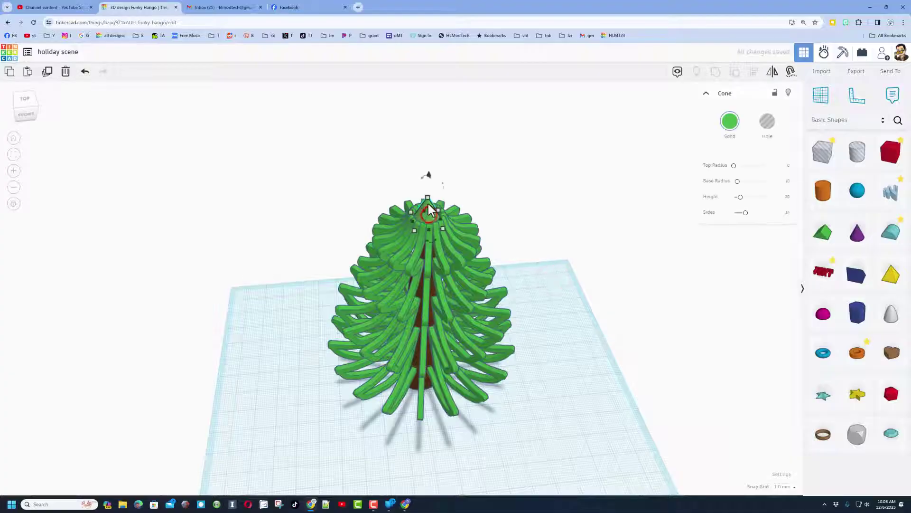
pyautogui.click(525, 246)
pyautogui.moveTo(549, 269); pyautogui.dragTo(586, 338, button='right')
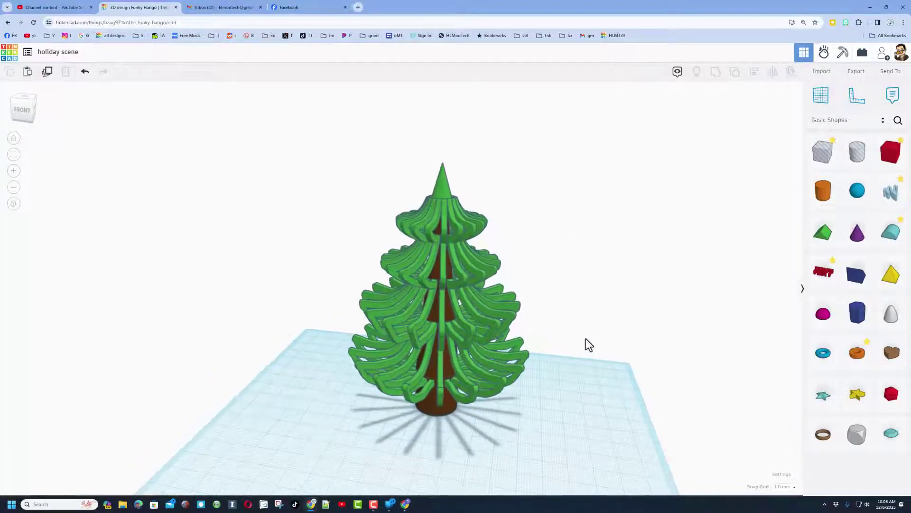
# Add a purple torus, shrink it proportionally, and move it toward the tree trunk
pyautogui.moveTo(823, 364); pyautogui.dragTo(559, 418)
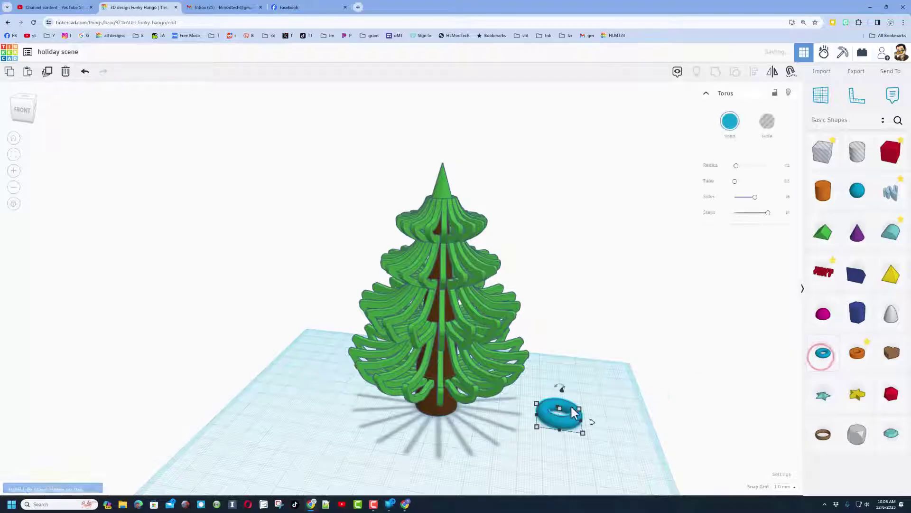
pyautogui.click(725, 135)
pyautogui.click(752, 203)
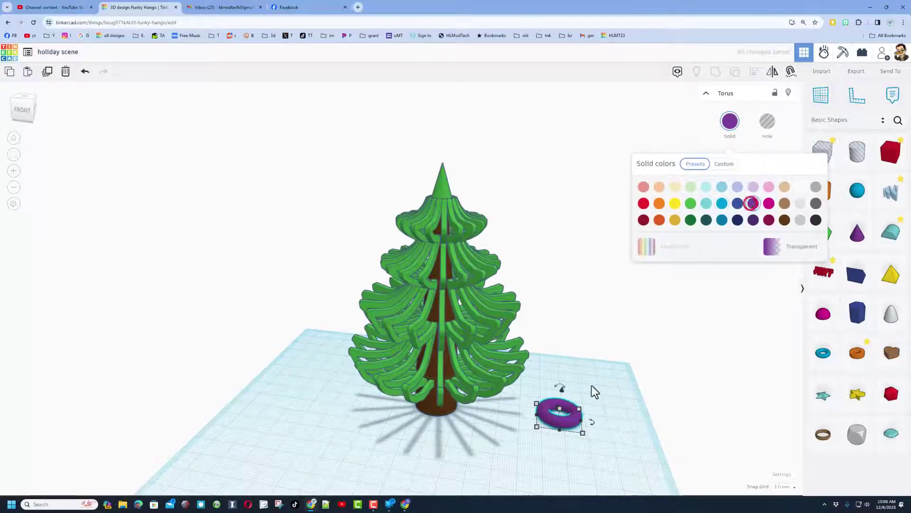
pyautogui.keyDown('shift'); pyautogui.moveTo(584, 433); pyautogui.dragTo(571, 424); pyautogui.keyUp('shift')
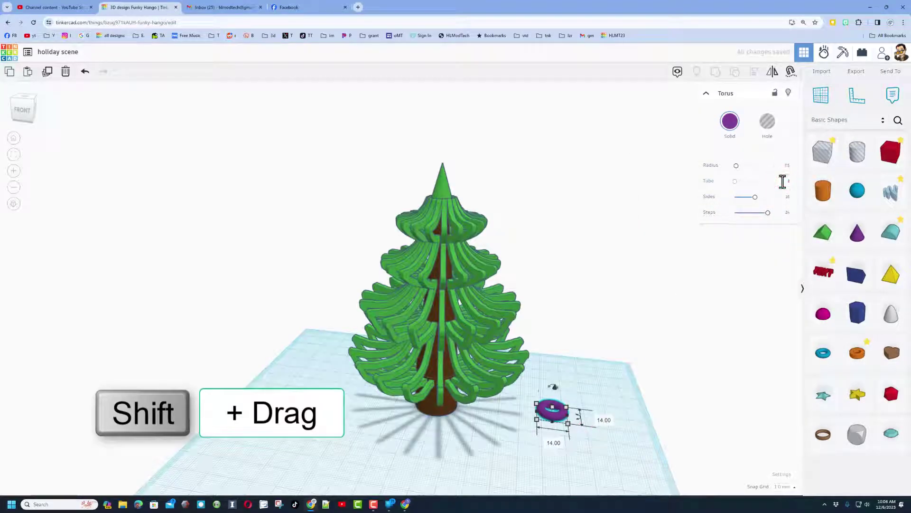
pyautogui.scroll(2, 594, 386)
pyautogui.moveTo(552, 411); pyautogui.dragTo(478, 431)
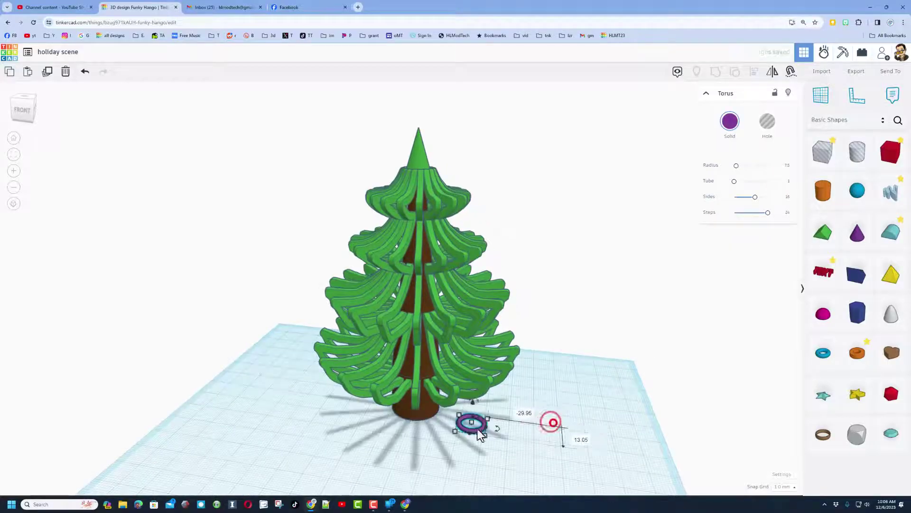
# Stand the torus upright with a 90° turn, raise it to 24, and nudge it onto the branches
pyautogui.press('f')
pyautogui.press('f')
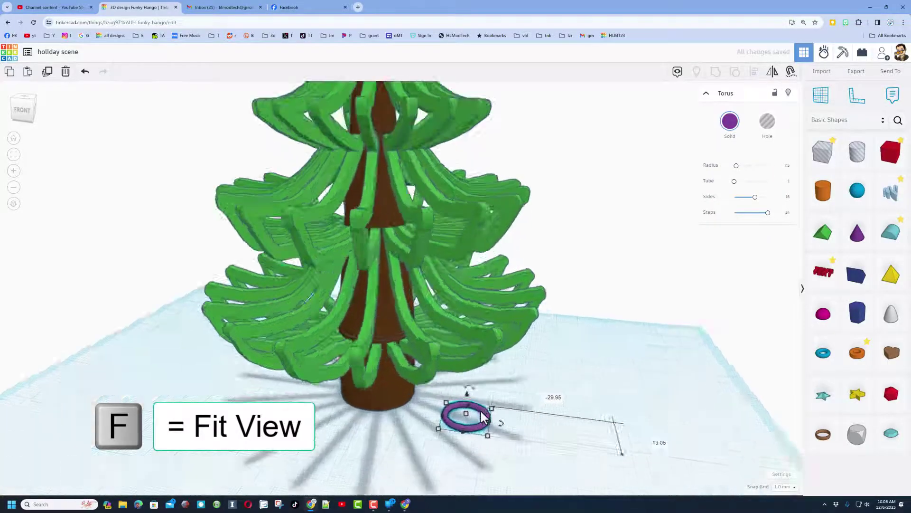
pyautogui.moveTo(431, 231); pyautogui.dragTo(482, 283)
pyautogui.scroll(-5, 482, 283)
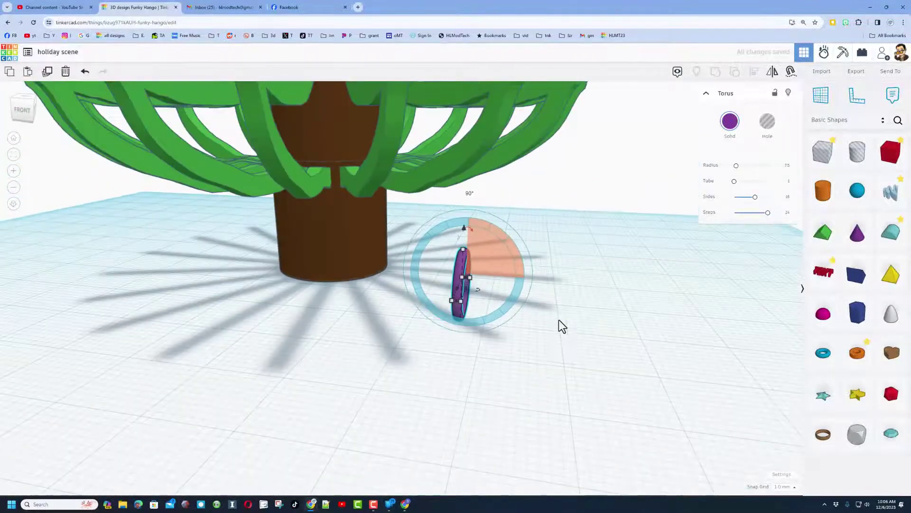
pyautogui.moveTo(526, 247); pyautogui.dragTo(542, 110)
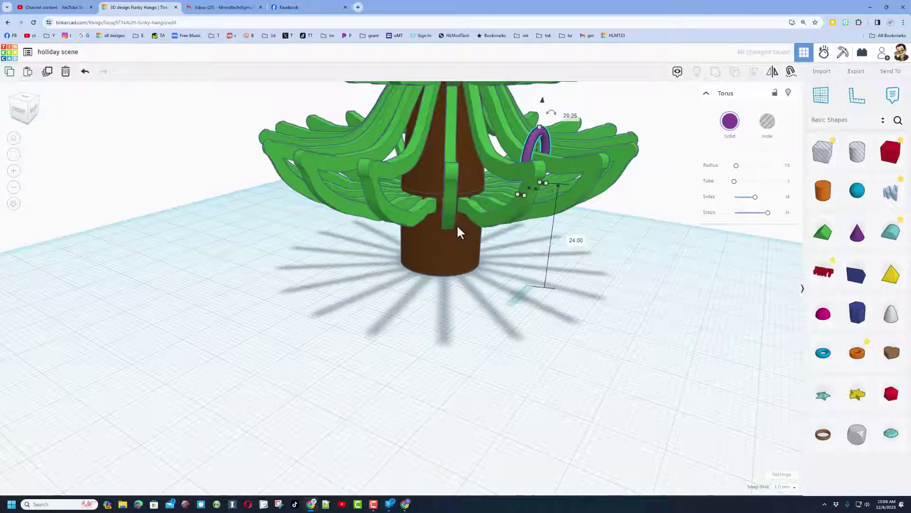
pyautogui.press('Left')
pyautogui.press('Left')
pyautogui.press('Left')
pyautogui.click(574, 291)
pyautogui.moveTo(574, 290); pyautogui.dragTo(496, 227, button='right')
pyautogui.click(497, 226)
# Add a sphere beside the tree and shrink it evenly to about 9 across
pyautogui.moveTo(858, 191); pyautogui.dragTo(399, 213)
pyautogui.click(730, 121)
pyautogui.click(774, 201)
pyautogui.moveTo(400, 213); pyautogui.dragTo(860, 199, button='right')
pyautogui.click(507, 250)
pyautogui.moveTo(860, 198); pyautogui.dragTo(318, 365)
pyautogui.keyDown('shift'); pyautogui.moveTo(311, 305); pyautogui.dragTo(316, 338); pyautogui.keyUp('shift')
# Color the sphere magenta and slide it onto the tree's lower branches
pyautogui.click(737, 132)
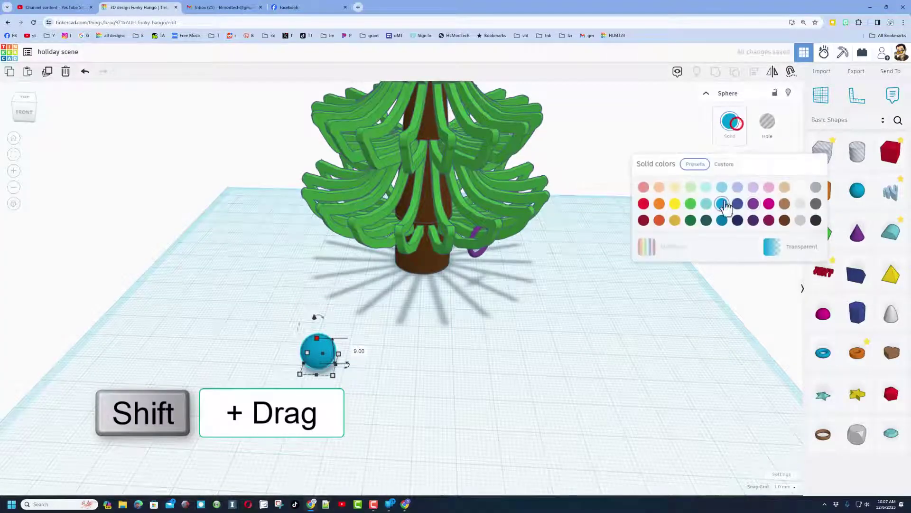
pyautogui.click(772, 201)
pyautogui.click(416, 354)
pyautogui.moveTo(317, 353); pyautogui.dragTo(388, 212)
pyautogui.press('c')
pyautogui.moveTo(363, 273); pyautogui.dragTo(418, 294, button='right')
pyautogui.click(435, 320)
pyautogui.click(394, 220)
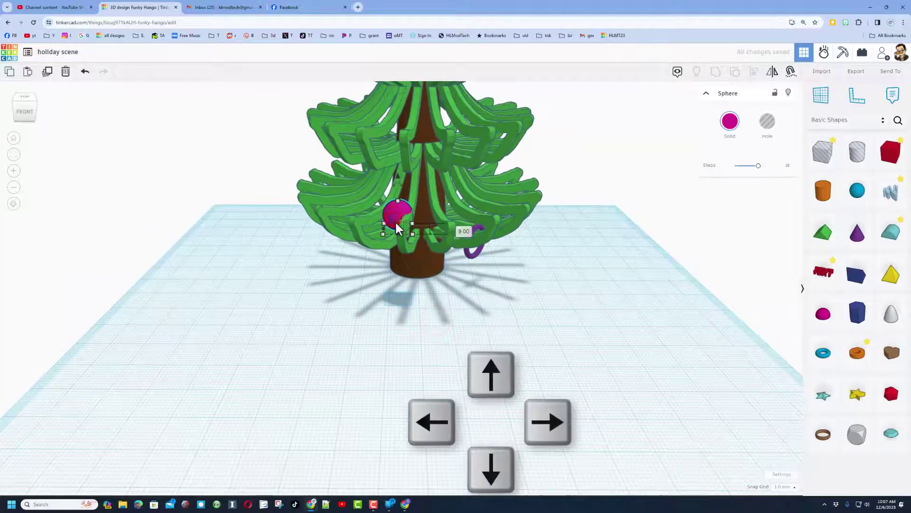
# Duplicate the magenta ball and move the copy up onto the tree's upper branches
pyautogui.hotkey('ctrl', 'd')
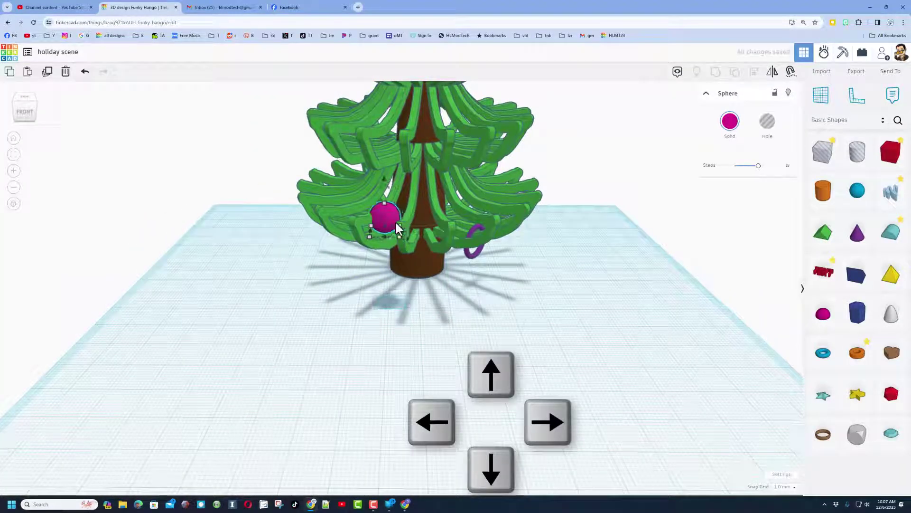
pyautogui.press('Left')
pyautogui.press('Right')
pyautogui.press('Right')
pyautogui.press('Right')
pyautogui.press('Right')
pyautogui.press('Right')
pyautogui.press('Right')
pyautogui.press('Up')
pyautogui.press('Up')
pyautogui.press('Up')
pyautogui.press('Up')
pyautogui.press('Up')
pyautogui.press('Right')
pyautogui.press('Right')
pyautogui.press('Right')
pyautogui.press('Right')
pyautogui.press('Right')
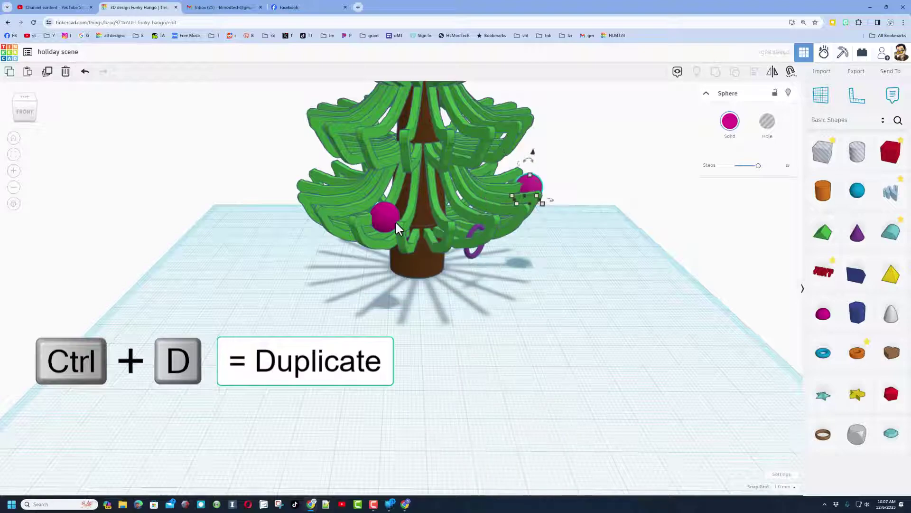
pyautogui.hotkey('ctrl', 'Up')
pyautogui.hotkey('ctrl', 'Up')
pyautogui.hotkey('ctrl', 'Up')
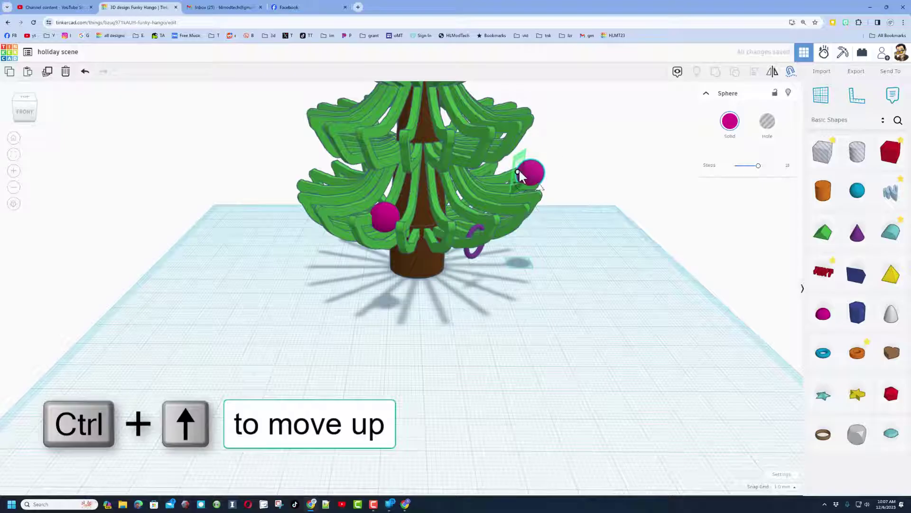
pyautogui.moveTo(517, 172); pyautogui.dragTo(513, 131)
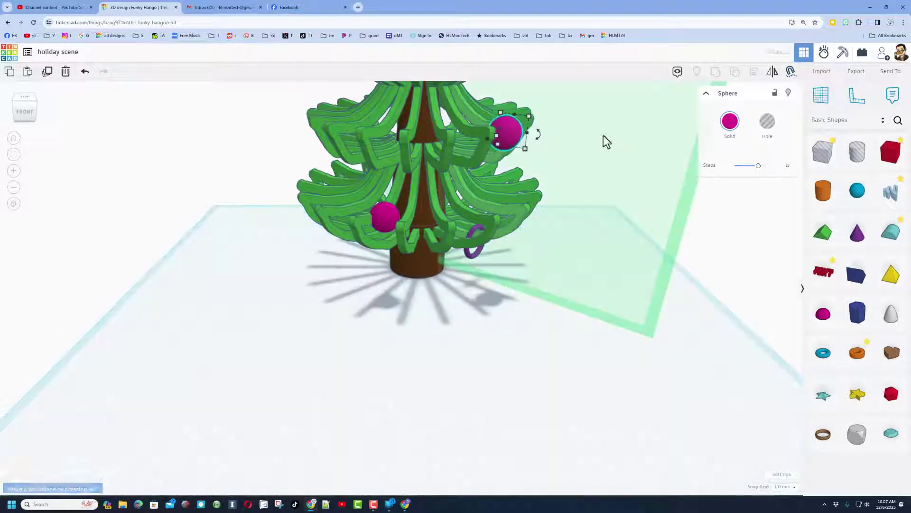
# Color the upper copy yellow
pyautogui.click(730, 122)
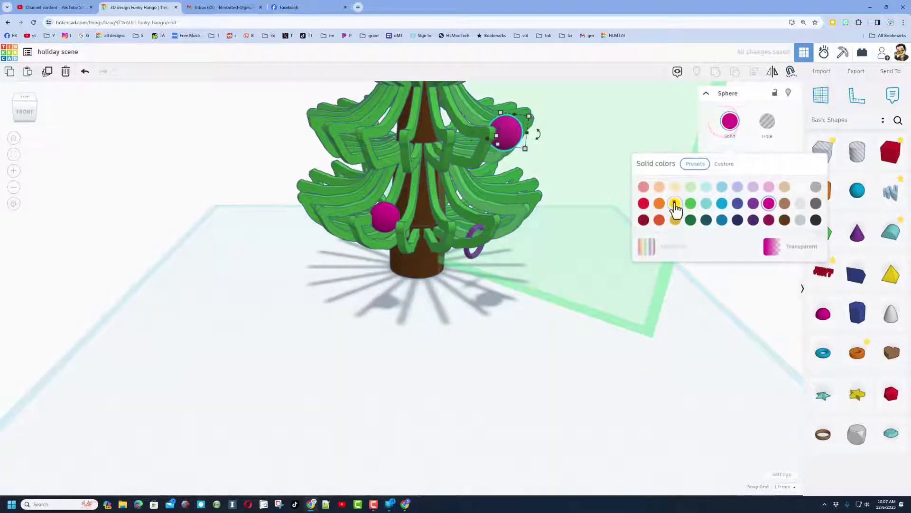
pyautogui.click(675, 204)
pyautogui.click(575, 284)
pyautogui.moveTo(549, 285); pyautogui.dragTo(505, 169, button='right')
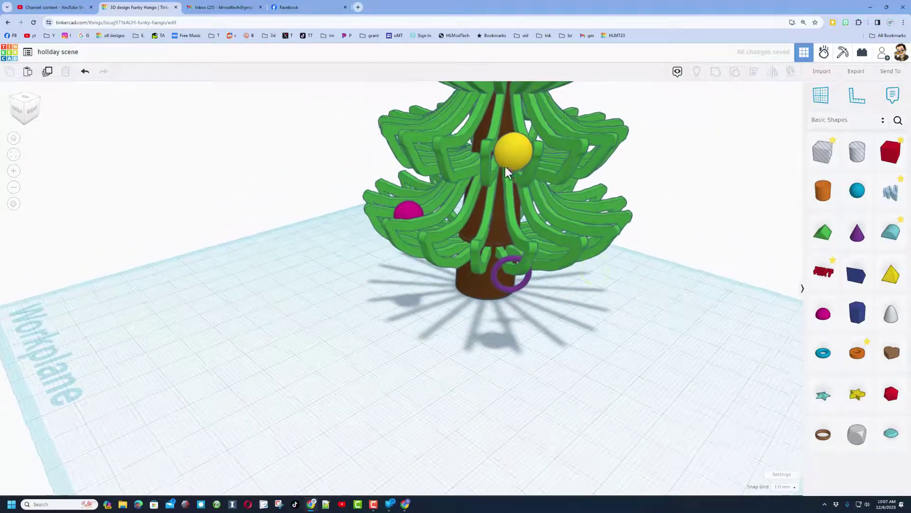
pyautogui.click(505, 147)
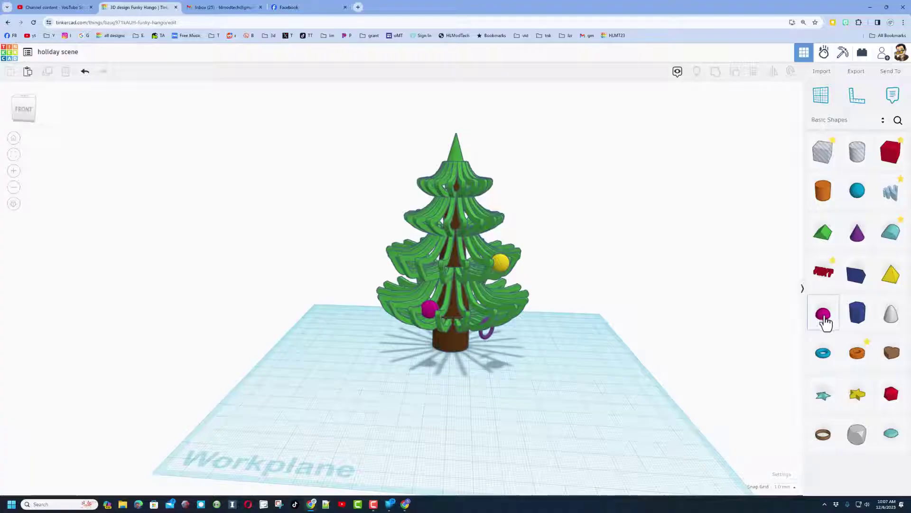
# Group a magenta half sphere with a lowered hole copy to make a hollow shell
pyautogui.moveTo(767, 331); pyautogui.dragTo(504, 402)
pyautogui.click(528, 400)
pyautogui.hotkey('ctrl', 'd')
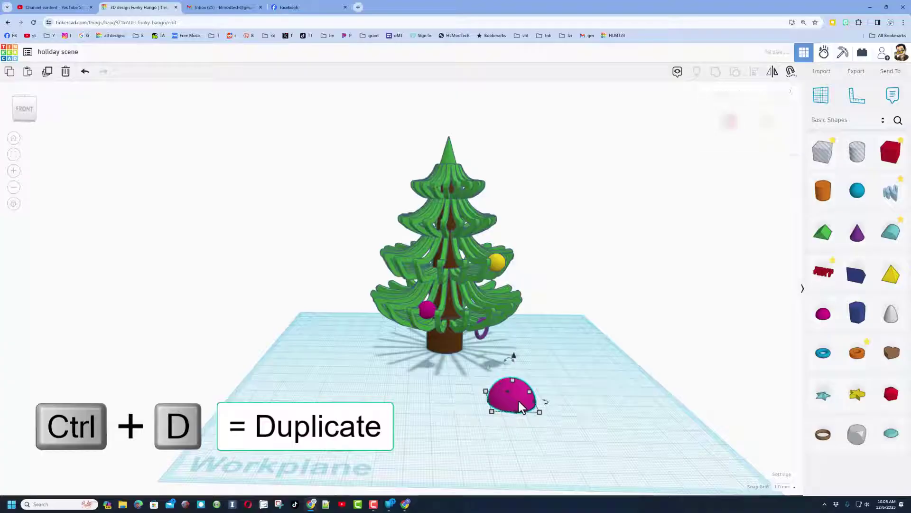
pyautogui.click(763, 123)
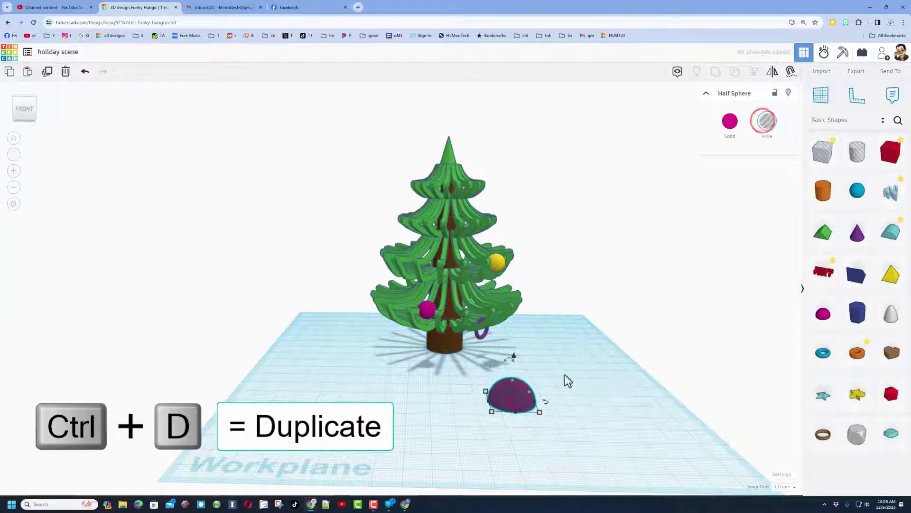
pyautogui.hotkey('ctrl', 'Down')
pyautogui.hotkey('ctrl', 'Down')
pyautogui.moveTo(541, 385); pyautogui.dragTo(563, 368, button='right')
pyautogui.moveTo(563, 368); pyautogui.dragTo(483, 431)
pyautogui.hotkey('ctrl', 'g')
# Rotate the shell -90° to stand upright and drop it onto the workplane
pyautogui.moveTo(523, 422); pyautogui.dragTo(331, 366, button='right')
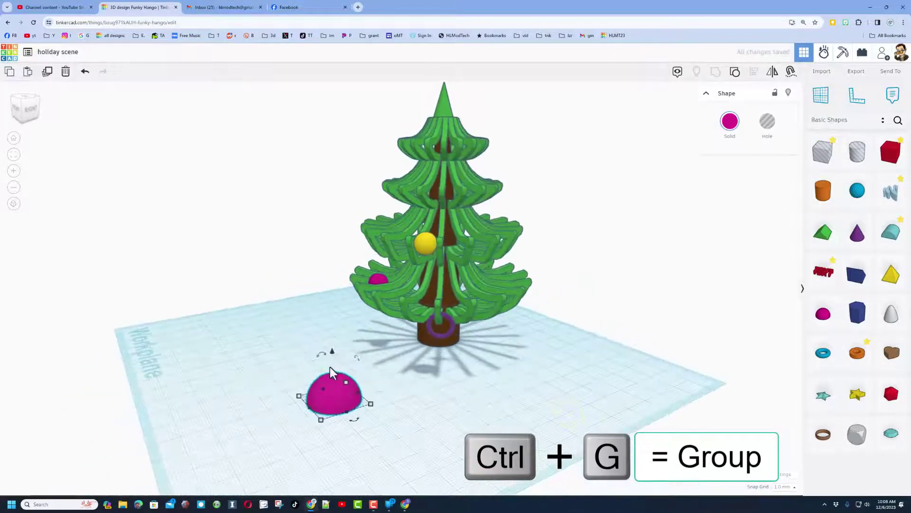
pyautogui.moveTo(323, 357); pyautogui.dragTo(343, 374)
pyautogui.moveTo(407, 414); pyautogui.dragTo(473, 412, button='right')
pyautogui.click(468, 367)
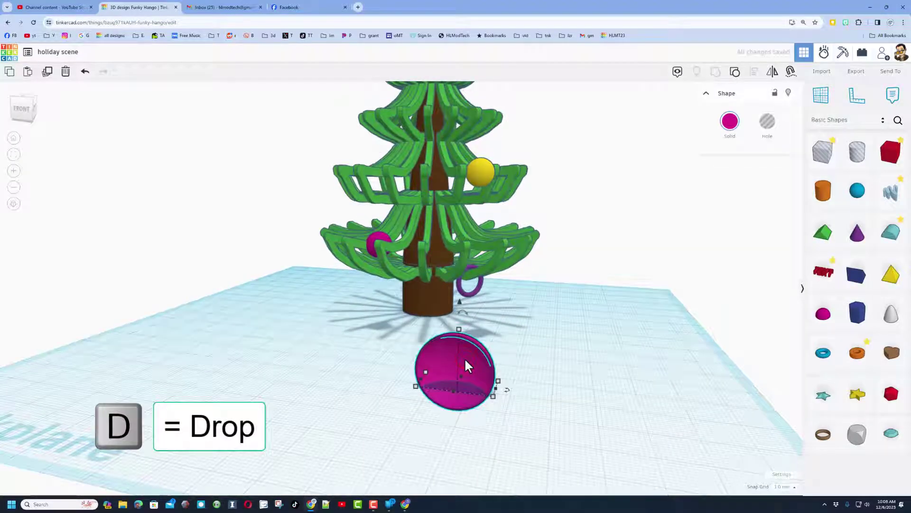
pyautogui.press('d')
pyautogui.click(578, 374)
pyautogui.scroll(3, 449, 361)
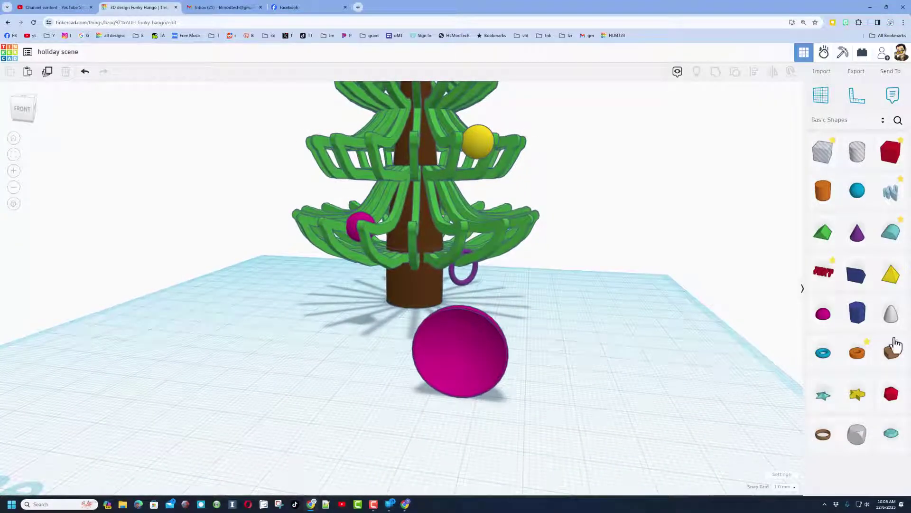
# Place a cone inside the magenta shell and color it vivid green
pyautogui.moveTo(857, 237); pyautogui.dragTo(457, 354)
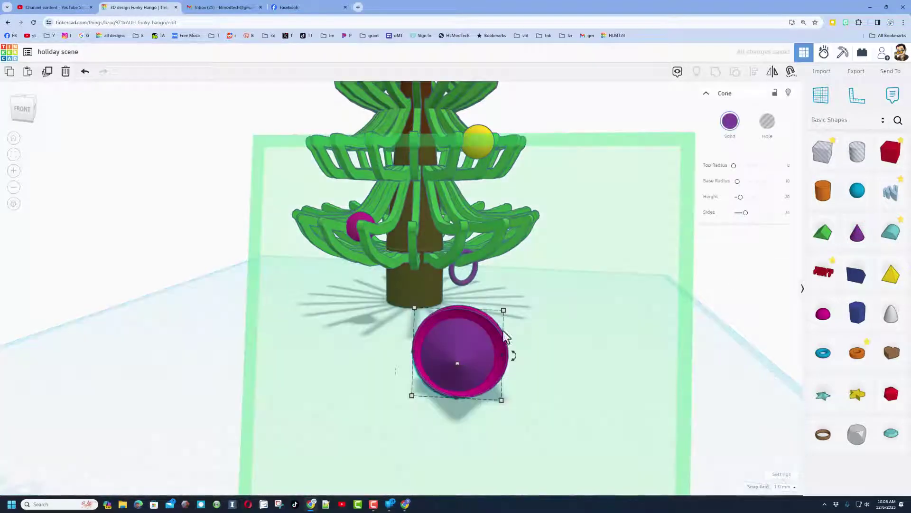
pyautogui.click(740, 137)
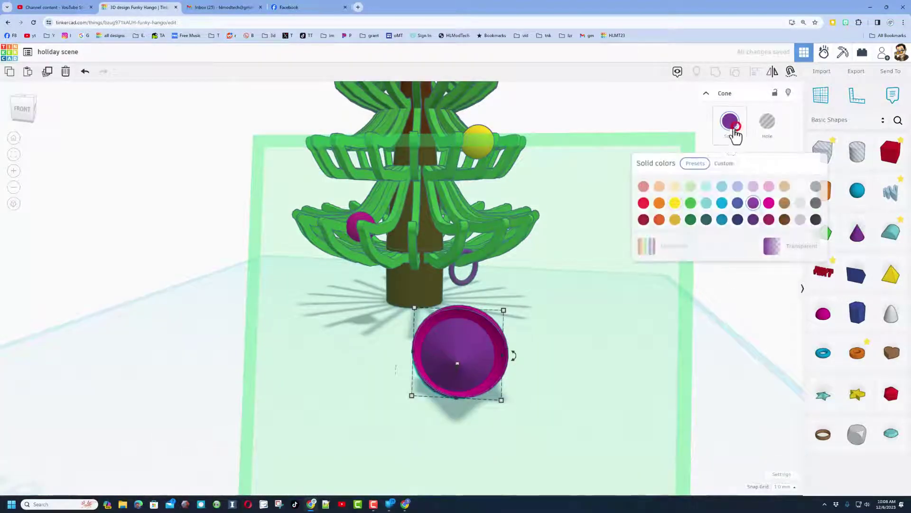
pyautogui.click(691, 203)
pyautogui.click(722, 164)
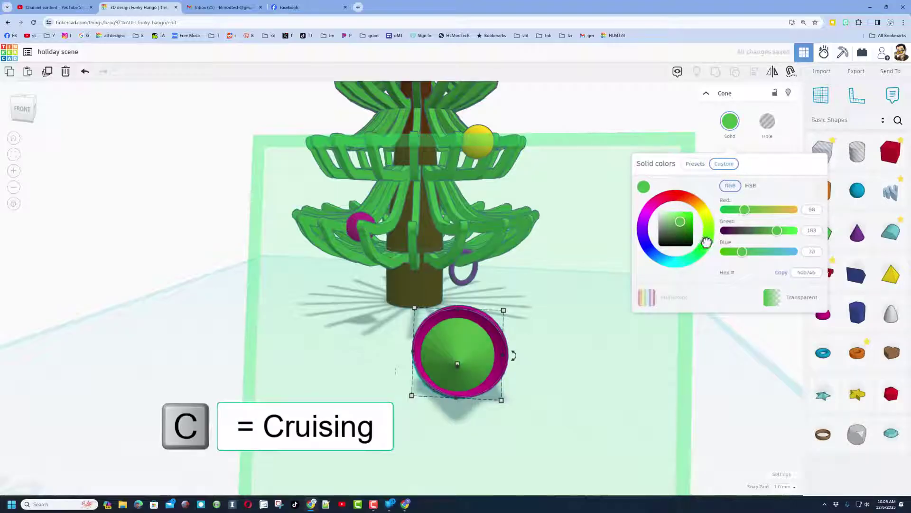
pyautogui.moveTo(712, 231); pyautogui.dragTo(706, 208)
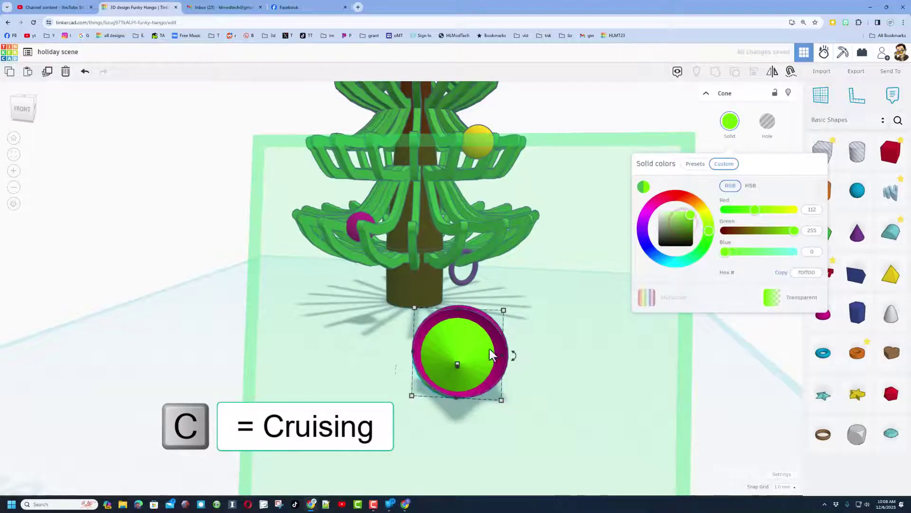
# Shrink the cone to 6 and snap it onto the shell's inner surface
pyautogui.moveTo(442, 365); pyautogui.dragTo(392, 368, button='right')
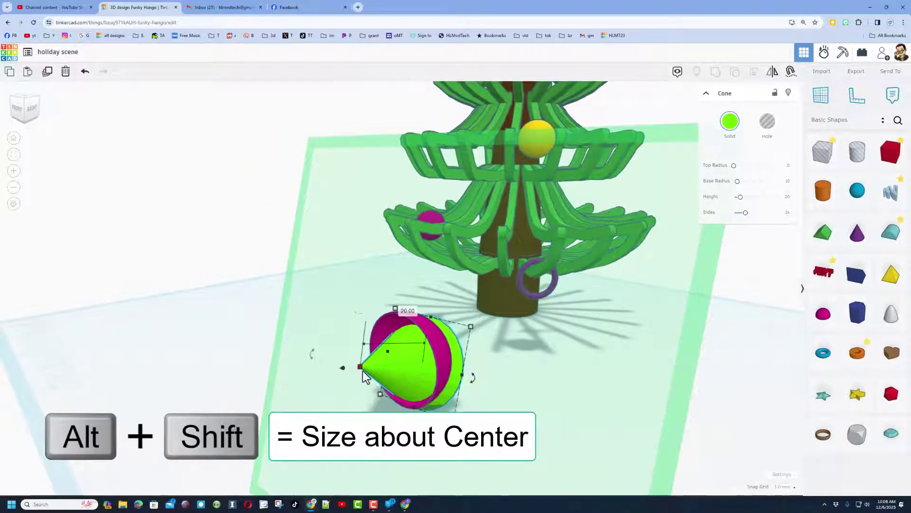
pyautogui.keyDown('alt'); pyautogui.keyDown('shift'); pyautogui.moveTo(365, 365); pyautogui.dragTo(382, 372); pyautogui.keyUp('shift'); pyautogui.keyUp('alt')
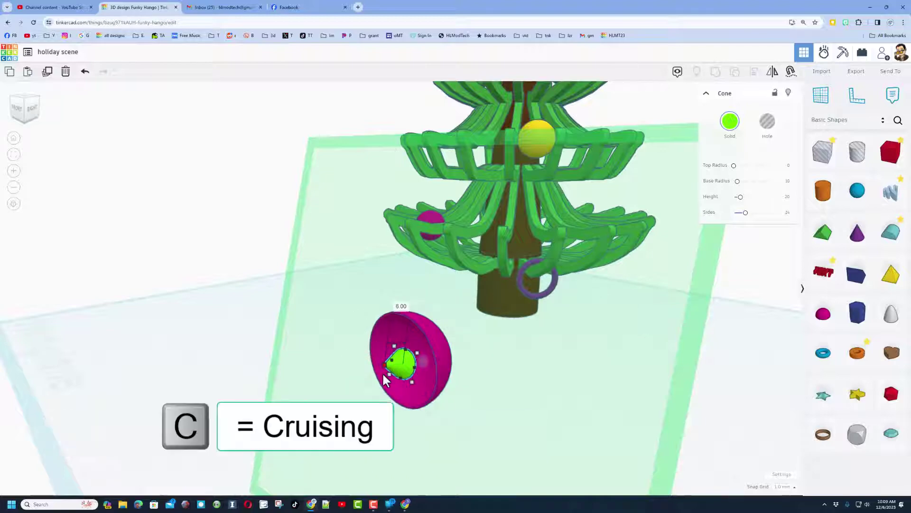
pyautogui.moveTo(383, 372); pyautogui.dragTo(445, 335, button='right')
pyautogui.moveTo(433, 338); pyautogui.dragTo(442, 328)
pyautogui.press('c')
pyautogui.click(545, 315)
# Group cone and shell, set the color to Multicolor, and shrink the ornament evenly
pyautogui.moveTo(544, 317); pyautogui.dragTo(641, 326, button='right')
pyautogui.moveTo(406, 283); pyautogui.dragTo(524, 383)
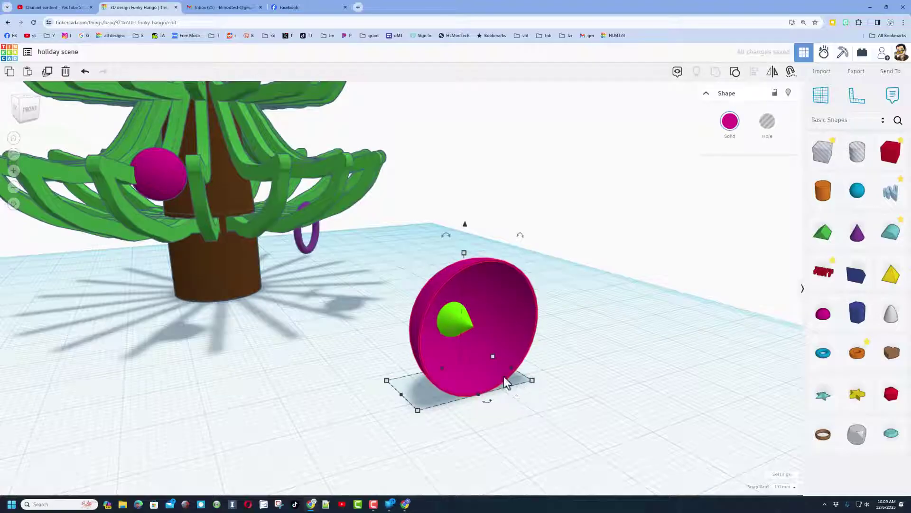
pyautogui.hotkey('ctrl', 'g')
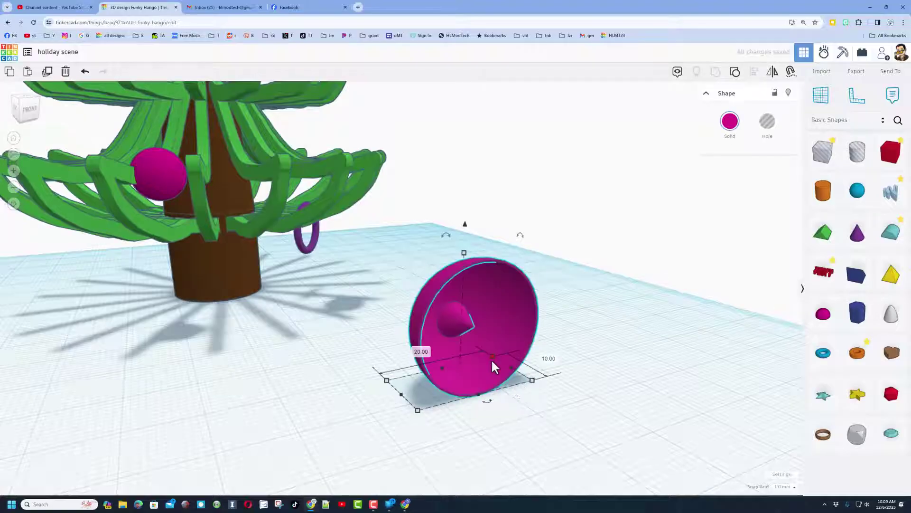
pyautogui.click(728, 129)
pyautogui.click(665, 248)
pyautogui.scroll(-3, 582, 306)
pyautogui.moveTo(548, 315); pyautogui.dragTo(476, 315, button='right')
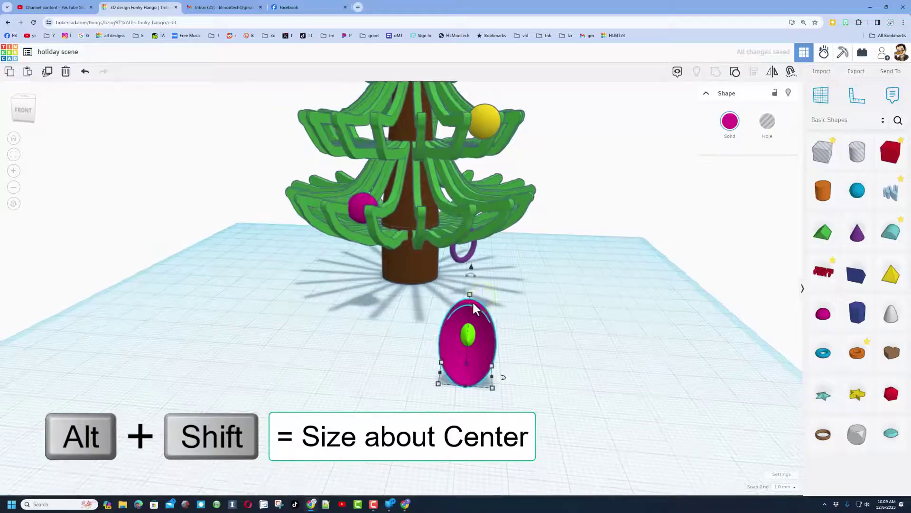
pyautogui.keyDown('alt'); pyautogui.keyDown('shift'); pyautogui.moveTo(470, 295); pyautogui.dragTo(468, 332); pyautogui.keyUp('shift'); pyautogui.keyUp('alt')
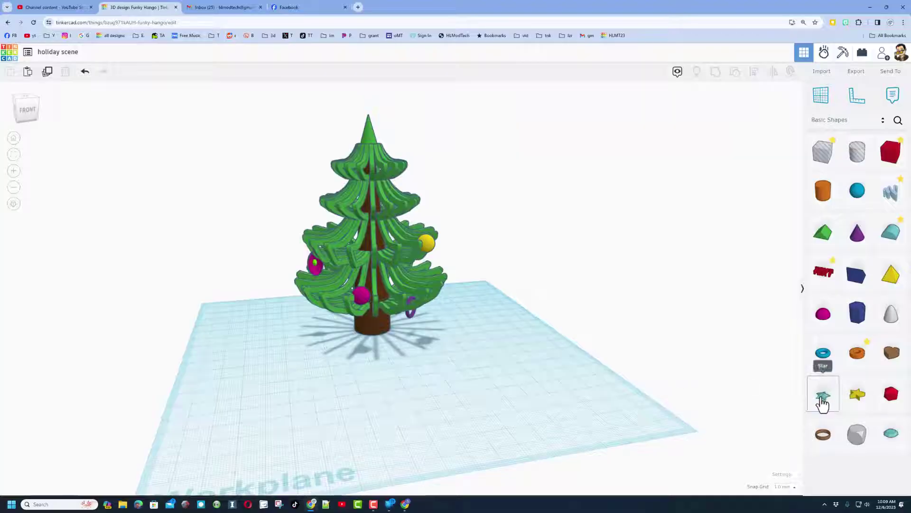
# Place a star in front of the tree and stand it upright
pyautogui.moveTo(823, 402); pyautogui.dragTo(375, 385)
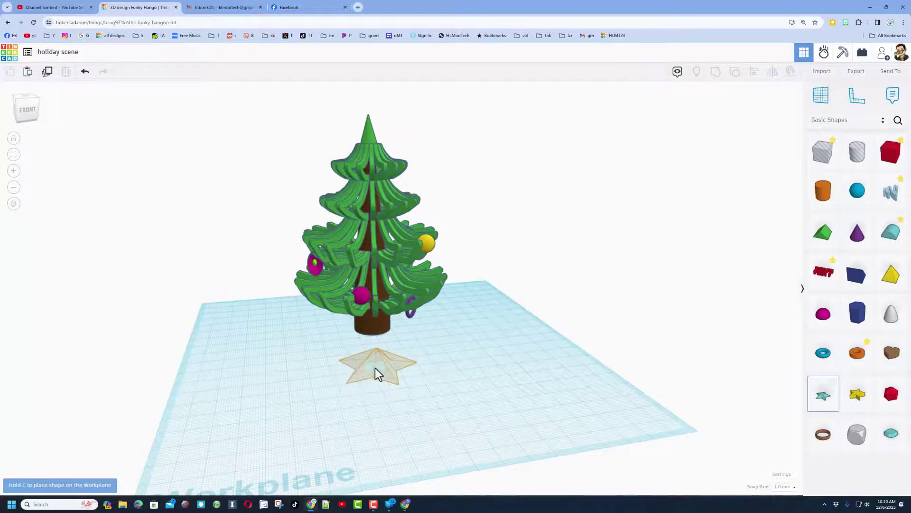
pyautogui.moveTo(417, 374); pyautogui.dragTo(332, 331, button='right')
pyautogui.moveTo(340, 321); pyautogui.dragTo(331, 345)
# Give the star a custom gold color
pyautogui.click(727, 131)
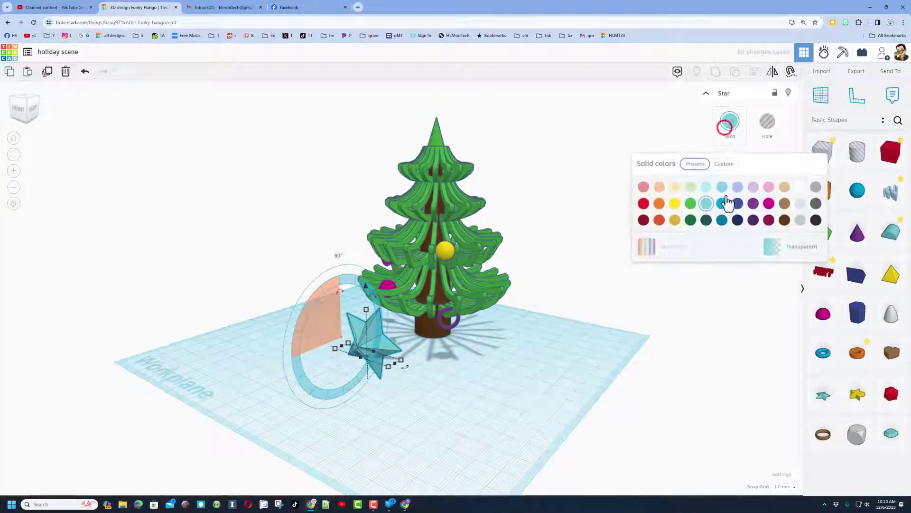
pyautogui.click(714, 165)
pyautogui.click(703, 210)
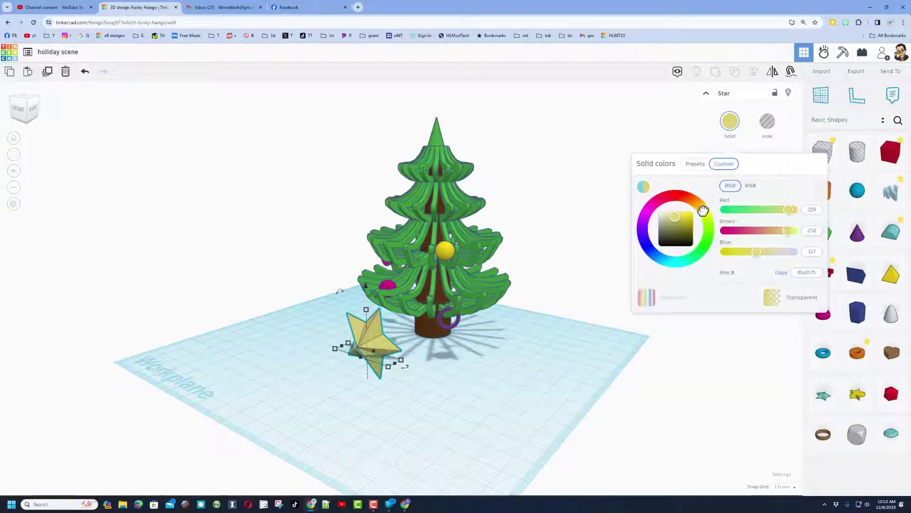
pyautogui.moveTo(676, 217); pyautogui.dragTo(675, 219)
pyautogui.moveTo(607, 314); pyautogui.dragTo(463, 332, button='right')
# Rotate the gold star until it faces the front
pyautogui.moveTo(377, 340); pyautogui.dragTo(338, 291, button='right')
pyautogui.scroll(2, 385, 337)
pyautogui.moveTo(338, 291); pyautogui.dragTo(312, 180)
pyautogui.moveTo(332, 209); pyautogui.dragTo(423, 243, button='right')
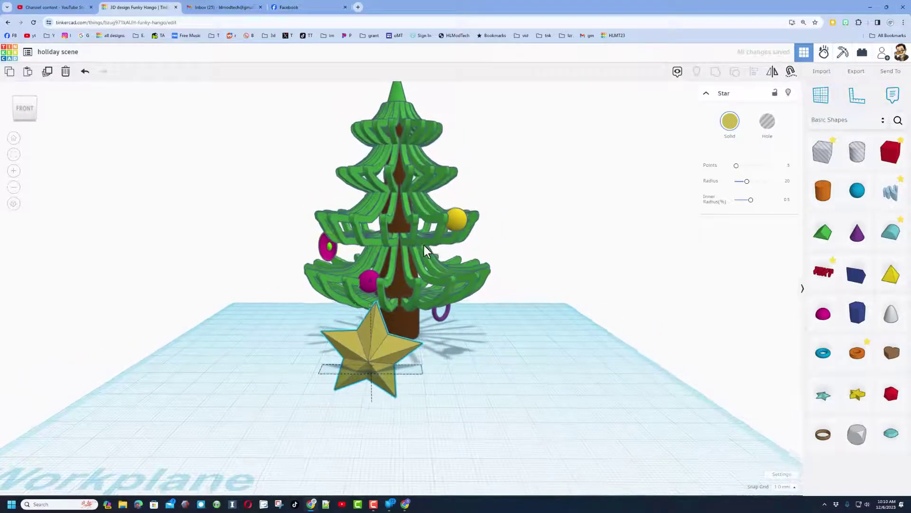
pyautogui.moveTo(343, 288); pyautogui.dragTo(327, 201)
pyautogui.moveTo(326, 200); pyautogui.dragTo(444, 321, button='right')
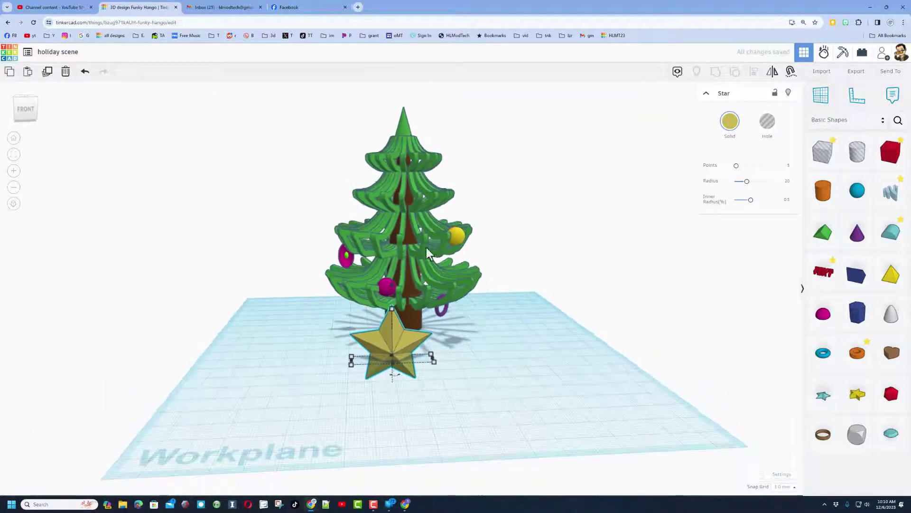
pyautogui.keyDown('shift'); pyautogui.click(465, 396); pyautogui.keyUp('shift')
pyautogui.keyDown('shift'); pyautogui.click(394, 333); pyautogui.keyUp('shift')
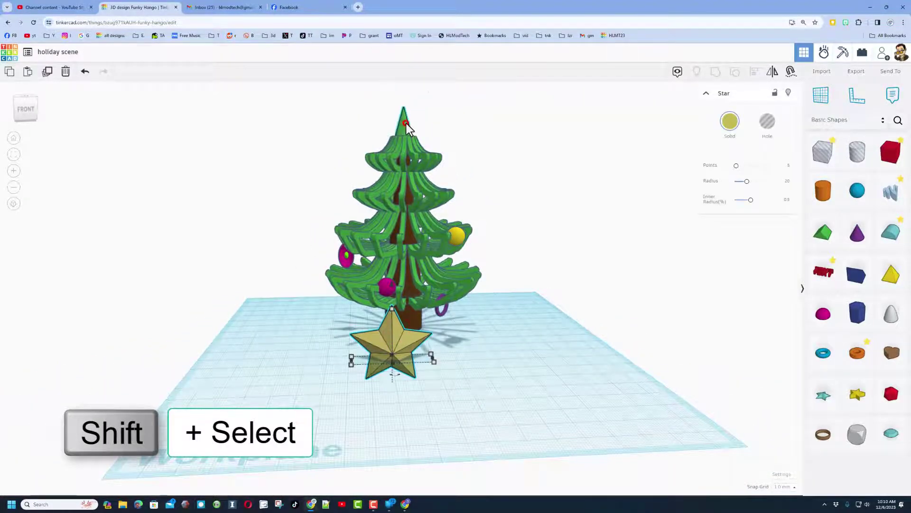
# Align the star centred over the tree tip with its top lined up
pyautogui.keyDown('shift'); pyautogui.click(406, 125); pyautogui.keyUp('shift')
pyautogui.press('l')
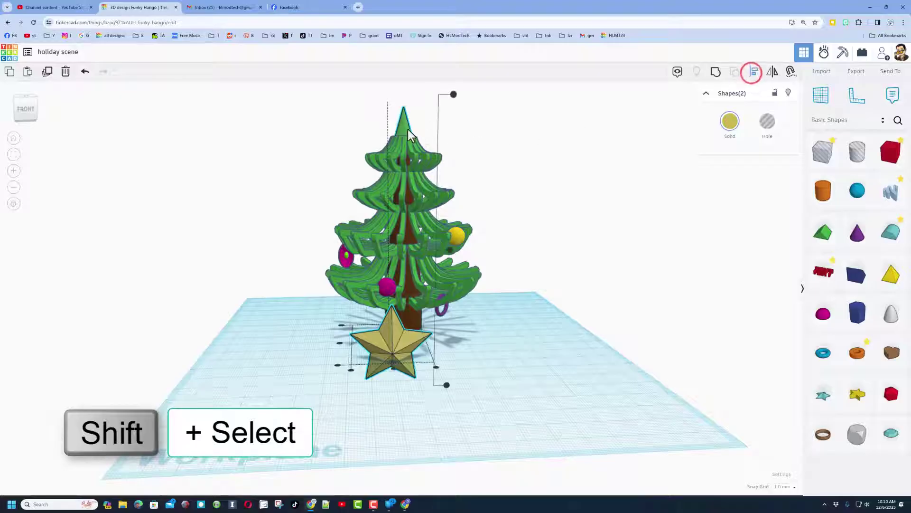
pyautogui.moveTo(481, 133); pyautogui.dragTo(490, 270, button='right')
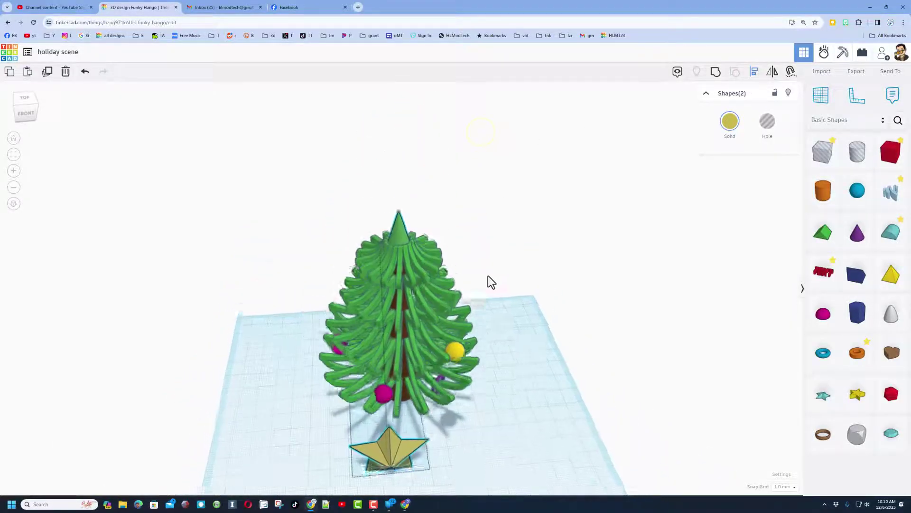
pyautogui.click(366, 279)
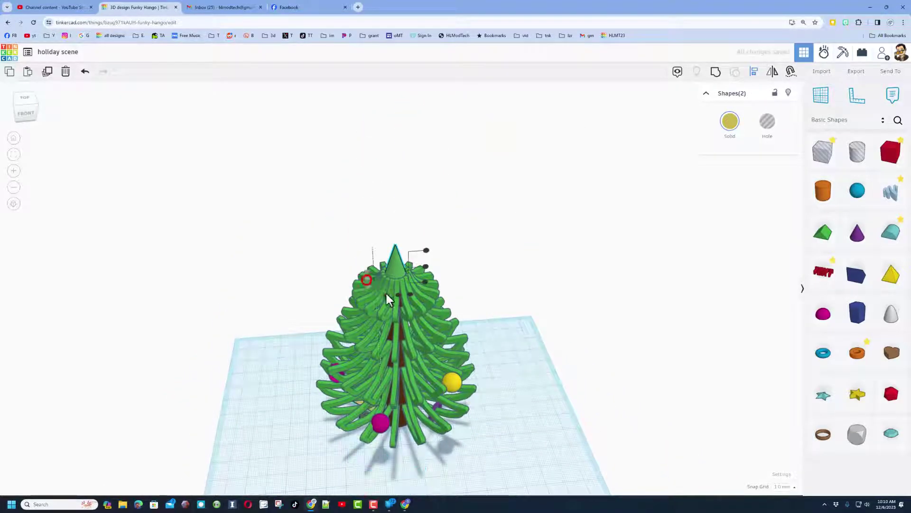
pyautogui.click(426, 250)
pyautogui.click(499, 258)
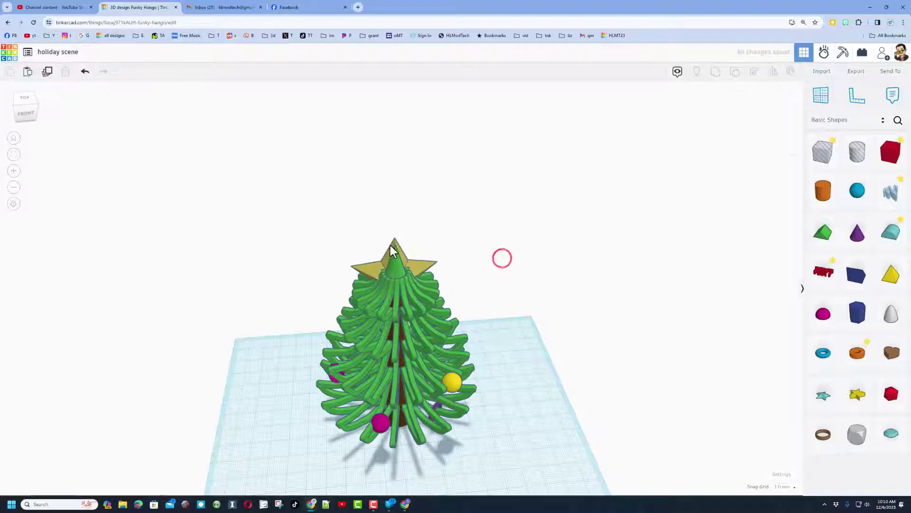
# Raise the star above the tree top and shrink it evenly to about 20 tall
pyautogui.click(397, 245)
pyautogui.hotkey('ctrl', 'Up')
pyautogui.hotkey('ctrl', 'Up')
pyautogui.hotkey('ctrl', 'Up')
pyautogui.hotkey('ctrl', 'Up')
pyautogui.hotkey('ctrl', 'Up')
pyautogui.hotkey('ctrl', 'Up')
pyautogui.hotkey('ctrl', 'Up')
pyautogui.hotkey('ctrl', 'Up')
pyautogui.hotkey('ctrl', 'Up')
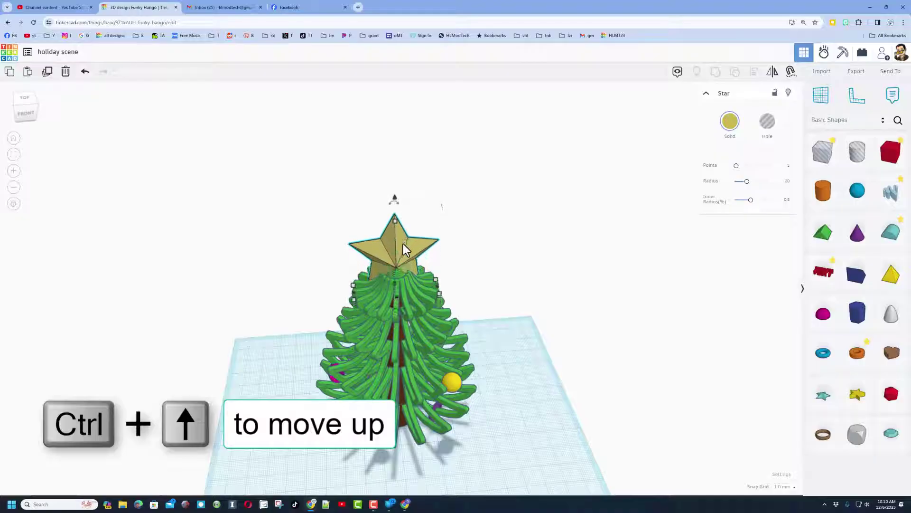
pyautogui.hotkey('ctrl', 'Up')
pyautogui.hotkey('ctrl', 'Up')
pyautogui.hotkey('ctrl', 'Up')
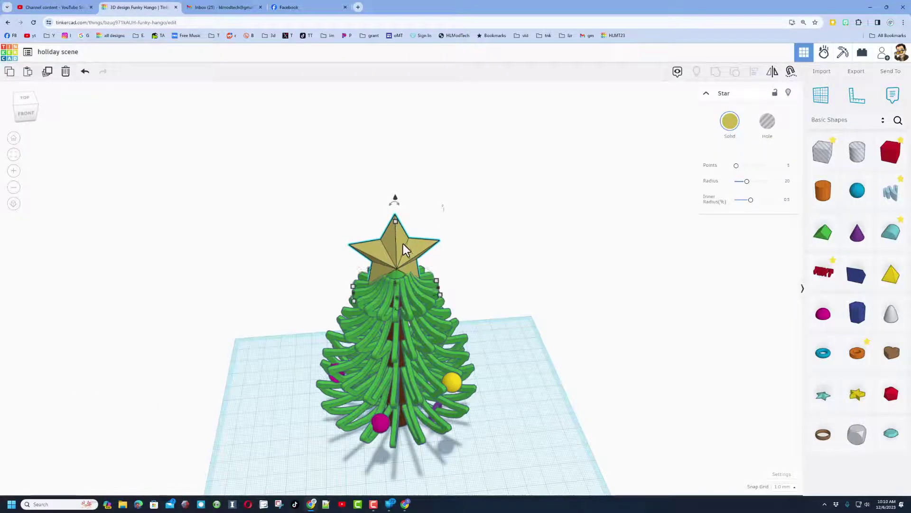
pyautogui.moveTo(534, 303); pyautogui.dragTo(531, 283, button='right')
pyautogui.click(554, 264)
pyautogui.click(408, 233)
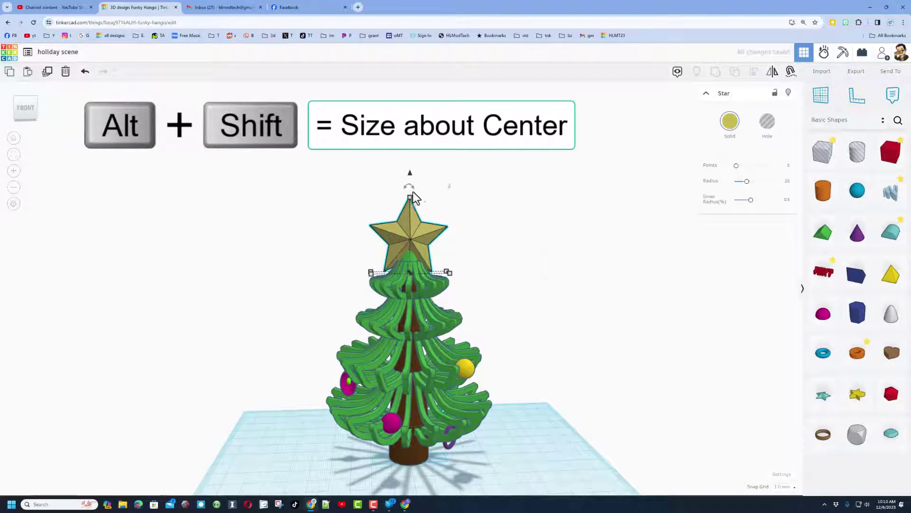
pyautogui.keyDown('alt'); pyautogui.keyDown('shift'); pyautogui.moveTo(409, 197); pyautogui.dragTo(411, 221); pyautogui.keyUp('shift'); pyautogui.keyUp('alt')
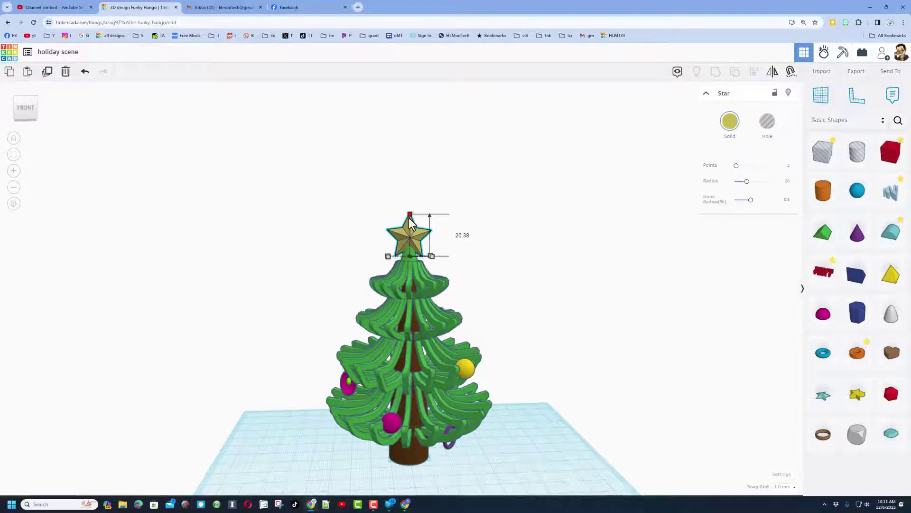
pyautogui.click(523, 271)
pyautogui.moveTo(590, 338); pyautogui.dragTo(492, 311, button='right')
# In Workspace settings, choose the lavender background preset and uncheck Show grid
pyautogui.click(781, 474)
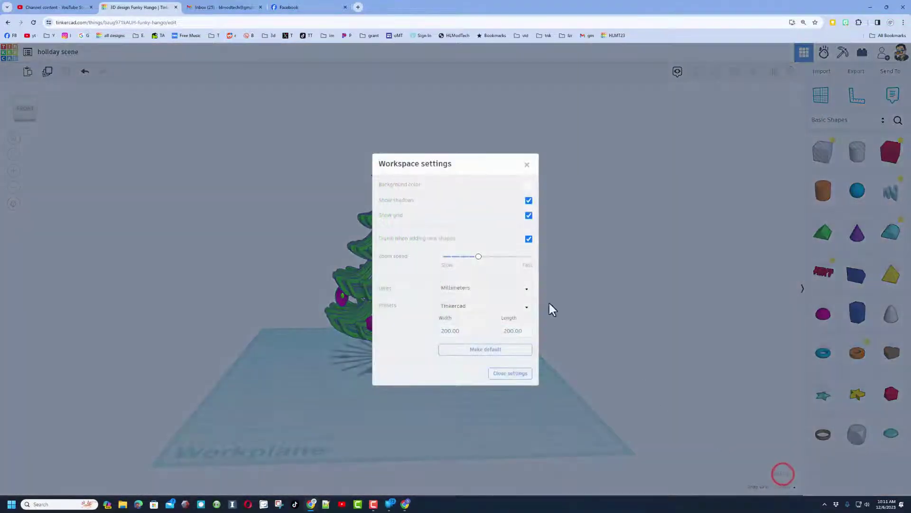
pyautogui.click(527, 189)
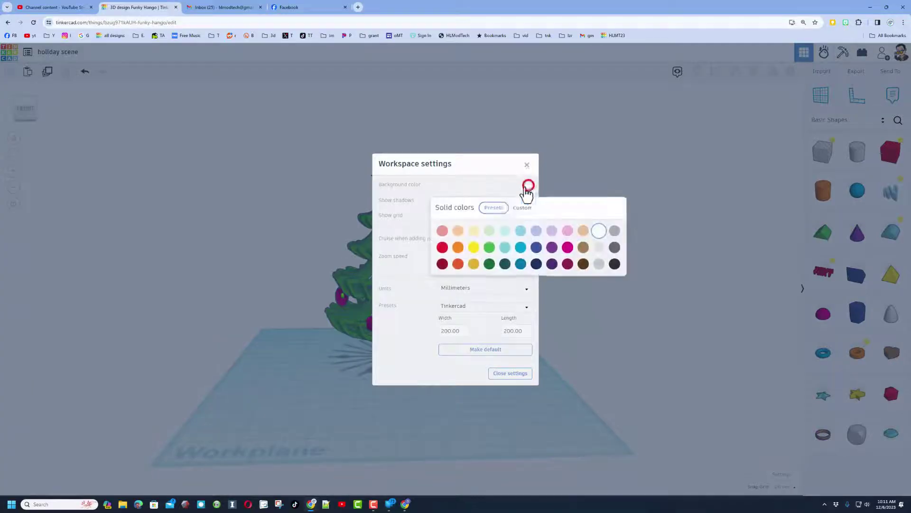
pyautogui.click(554, 232)
pyautogui.click(484, 182)
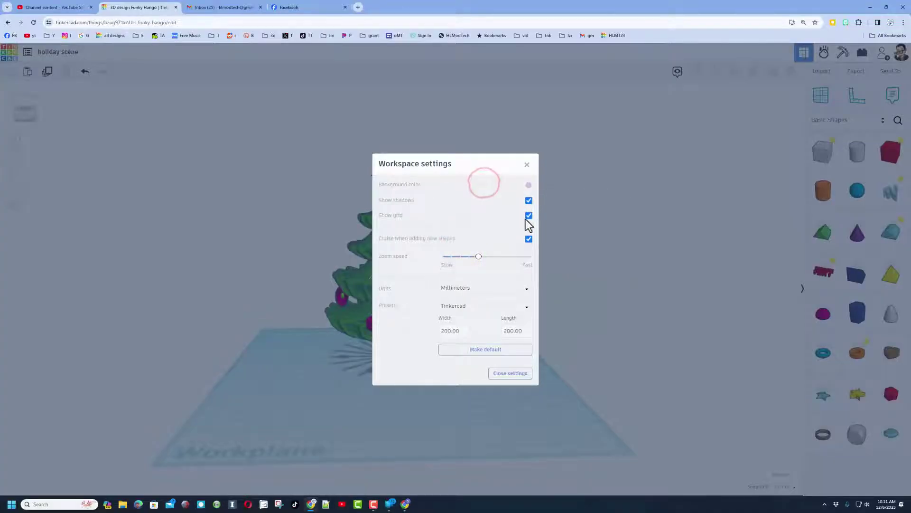
pyautogui.click(530, 216)
pyautogui.click(558, 225)
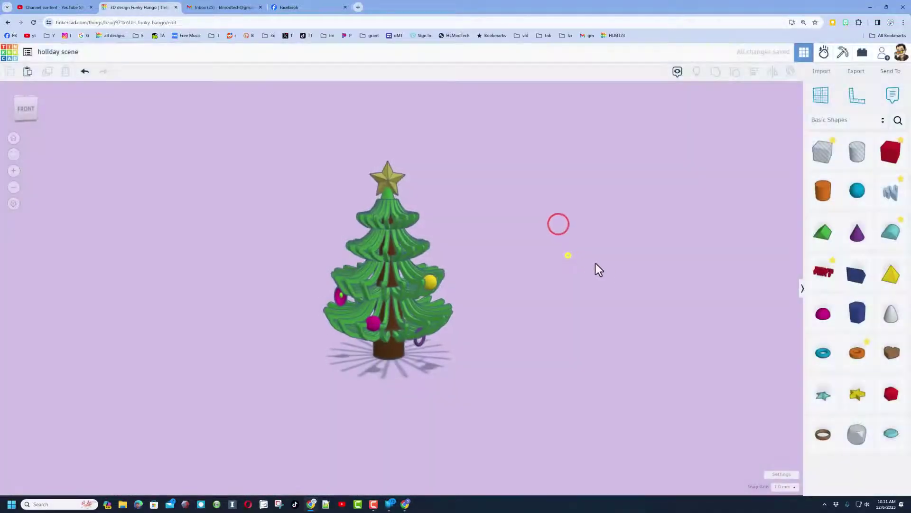
# From Creatures & Characters, place a waving cartoon figure right of the tree
pyautogui.click(844, 120)
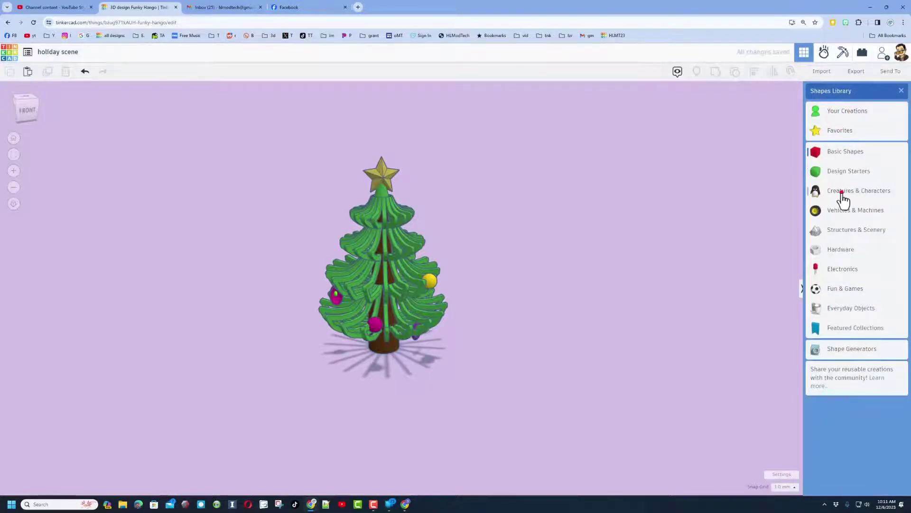
pyautogui.click(842, 192)
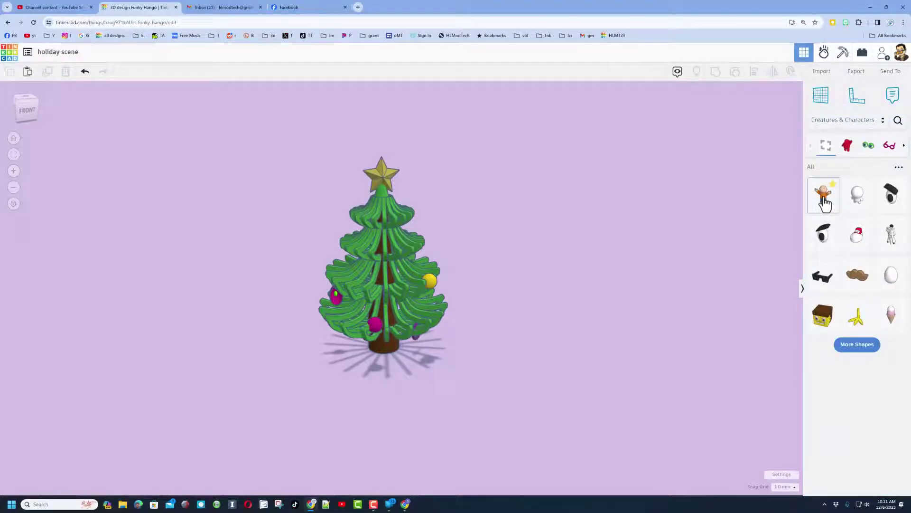
pyautogui.moveTo(825, 202); pyautogui.dragTo(528, 344)
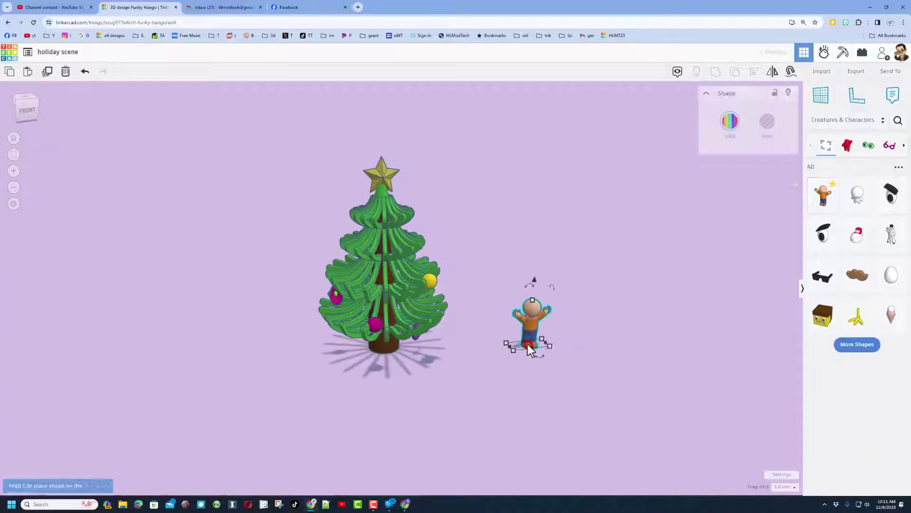
pyautogui.click(529, 344)
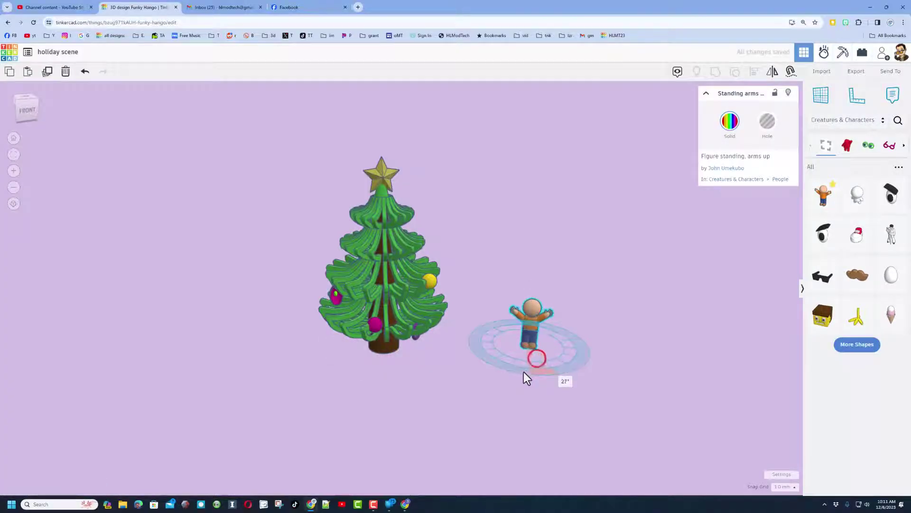
pyautogui.click(664, 351)
# Load more characters and place the white polar bear left of the tree
pyautogui.click(857, 344)
pyautogui.scroll(-1, 858, 350)
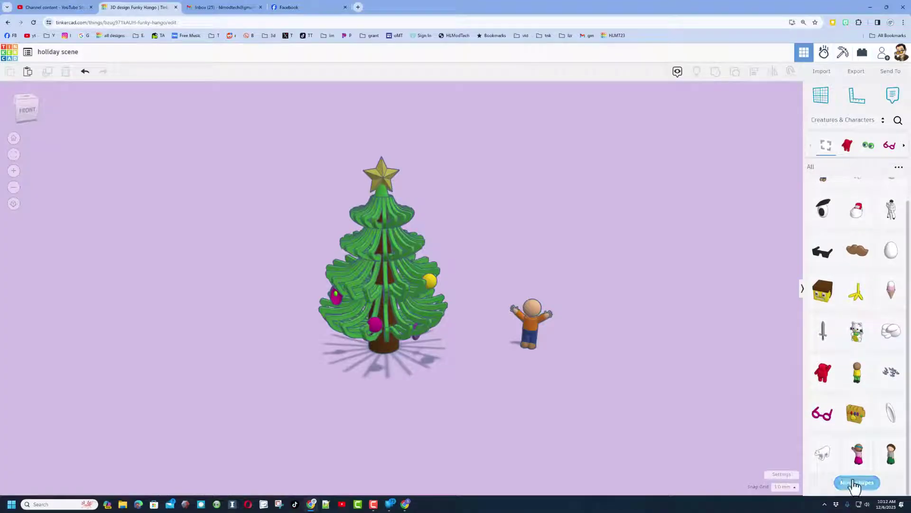
pyautogui.scroll(-4, 849, 408)
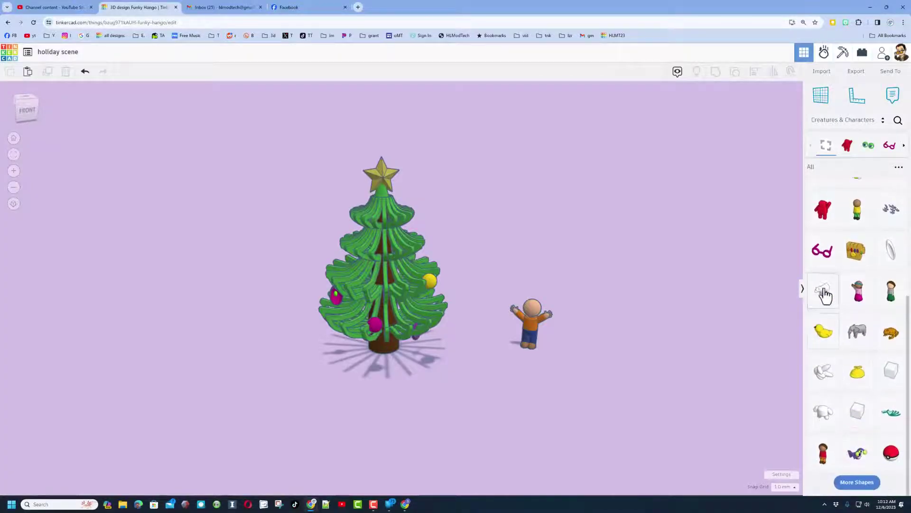
pyautogui.moveTo(823, 290); pyautogui.dragTo(192, 324)
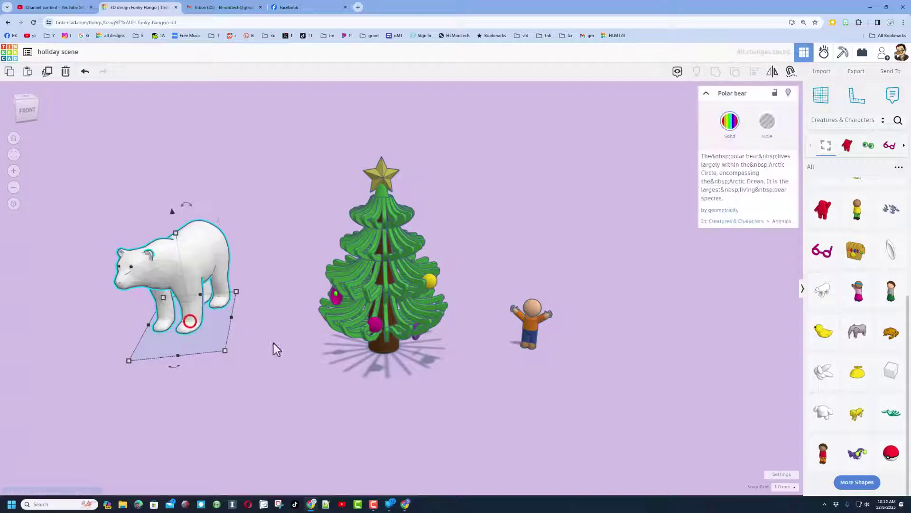
pyautogui.scroll(1, 870, 376)
pyautogui.scroll(3, 873, 387)
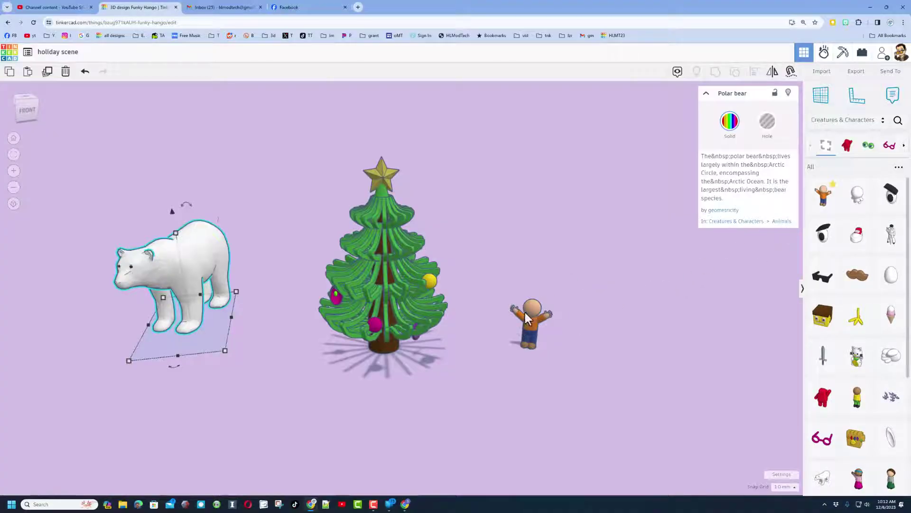
# Place the red Gift box from Design Starters left of the tree
pyautogui.click(846, 119)
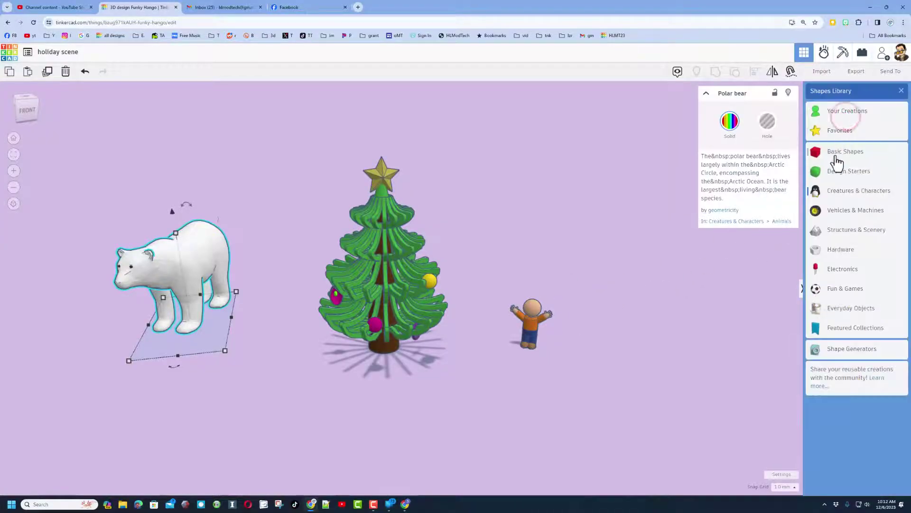
pyautogui.click(845, 175)
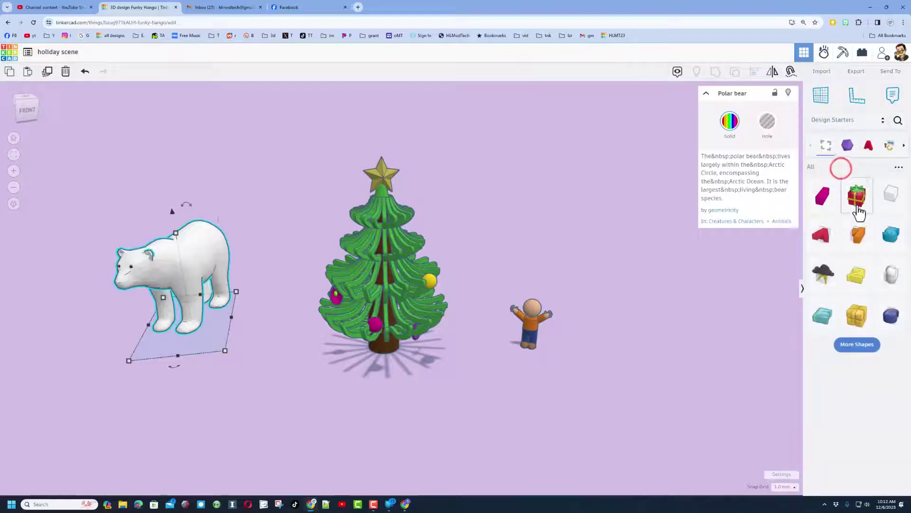
pyautogui.moveTo(857, 205); pyautogui.dragTo(269, 375)
pyautogui.moveTo(271, 384); pyautogui.dragTo(308, 382, button='right')
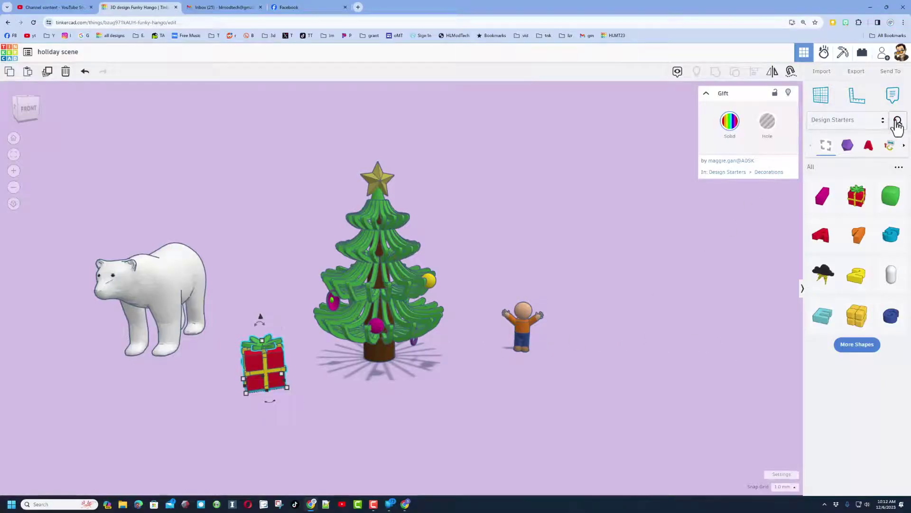
# Search Community shapes for 'santa' and place a front-facing reindeer in front of the tree
pyautogui.click(897, 122)
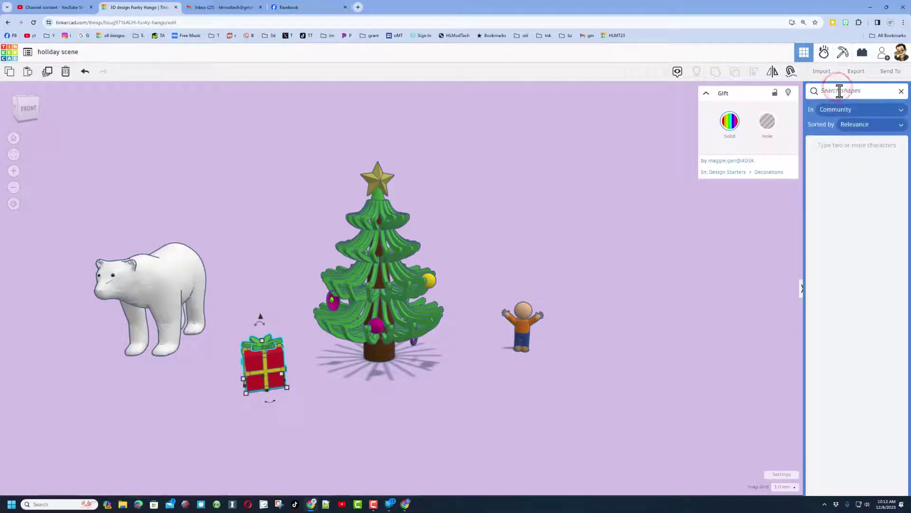
pyautogui.write('santa')
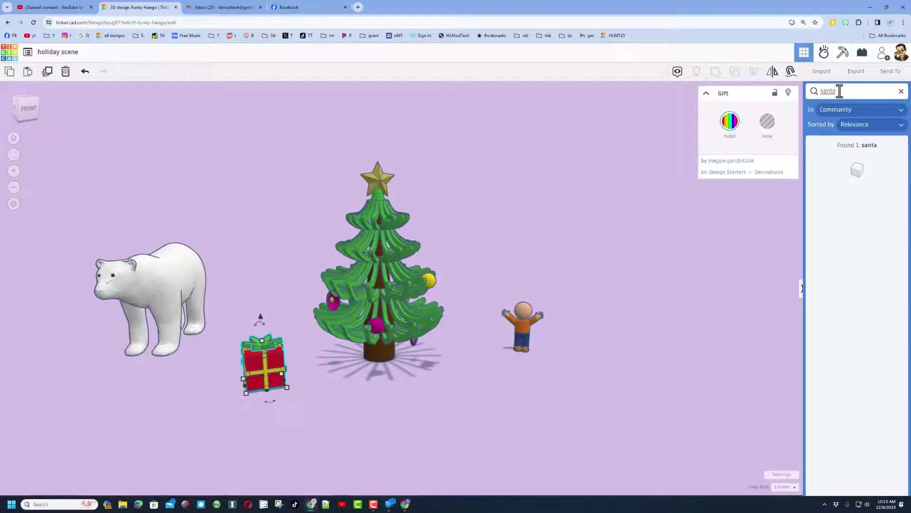
pyautogui.moveTo(853, 186); pyautogui.dragTo(368, 404)
pyautogui.scroll(3, 479, 439)
pyautogui.click(537, 393)
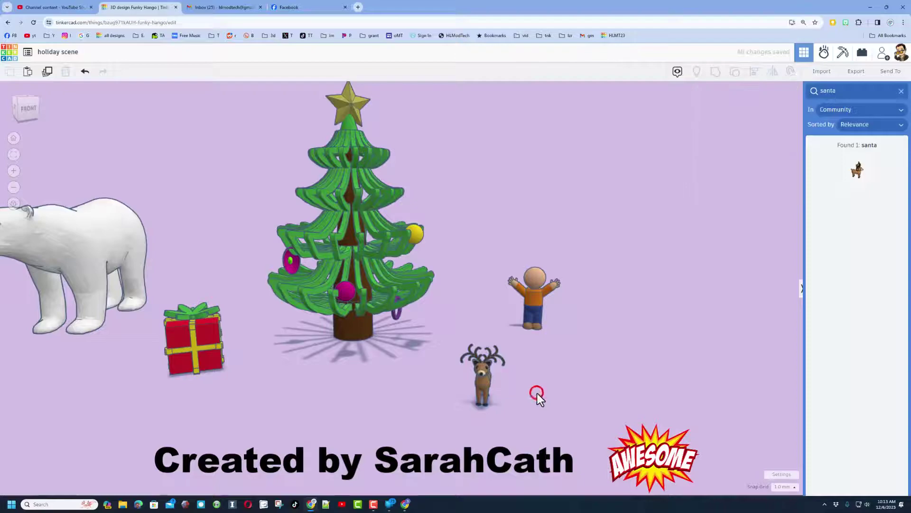
pyautogui.moveTo(421, 407); pyautogui.dragTo(439, 415, button='right')
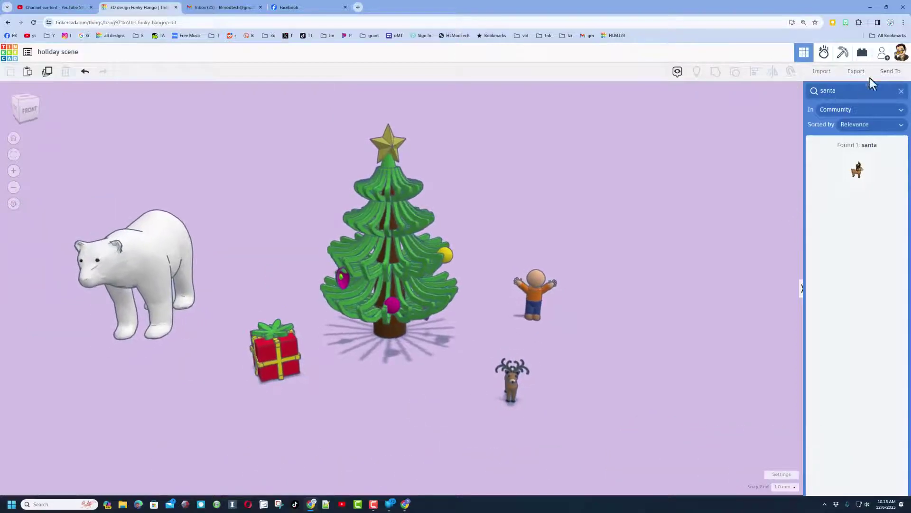
pyautogui.click(901, 91)
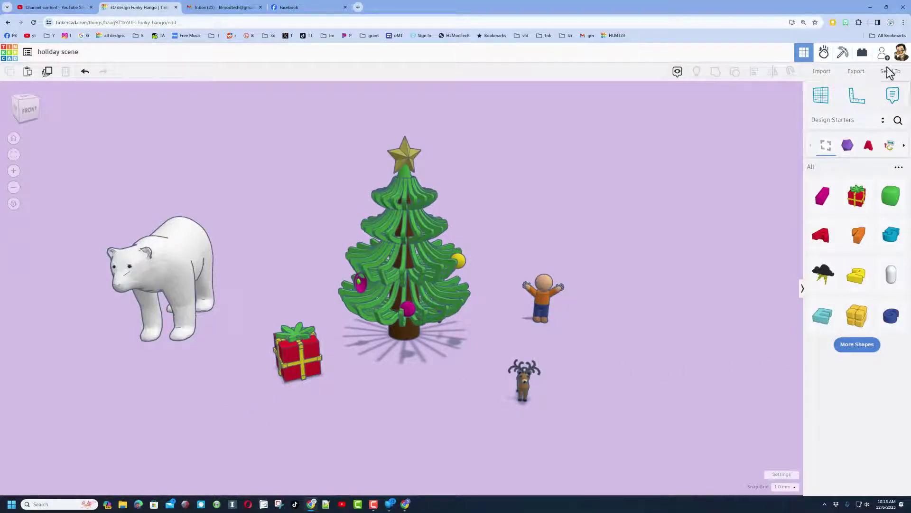
# Pin a note on the gift box with text beginning 'This'
pyautogui.click(885, 91)
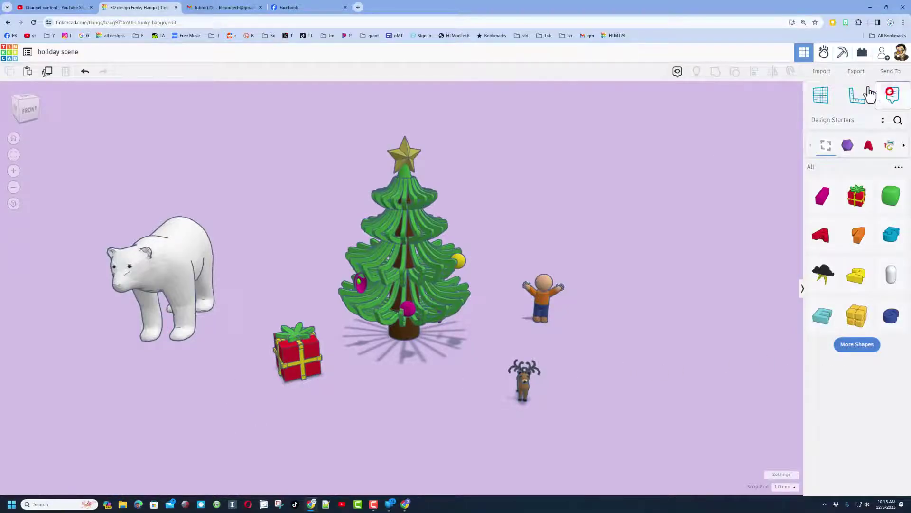
pyautogui.click(288, 344)
pyautogui.write('This is for Timmy')
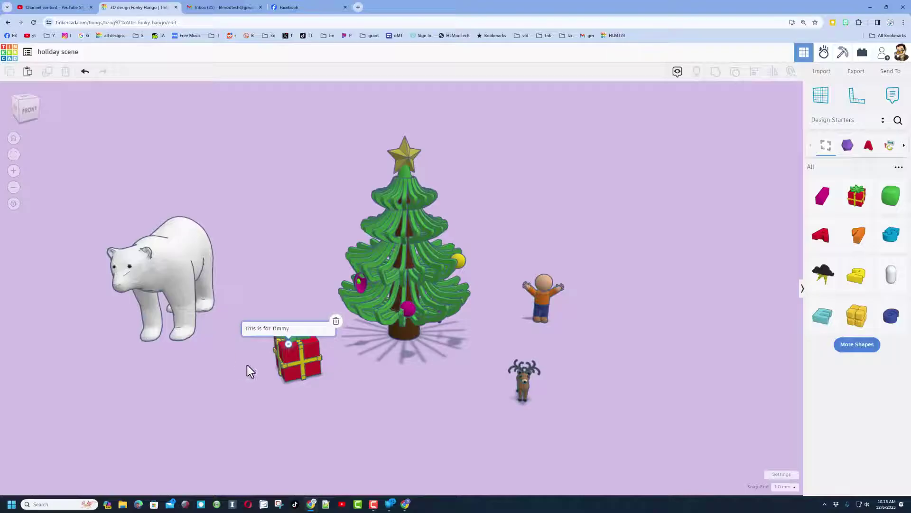
pyautogui.click(412, 394)
pyautogui.moveTo(412, 394); pyautogui.dragTo(403, 382, button='right')
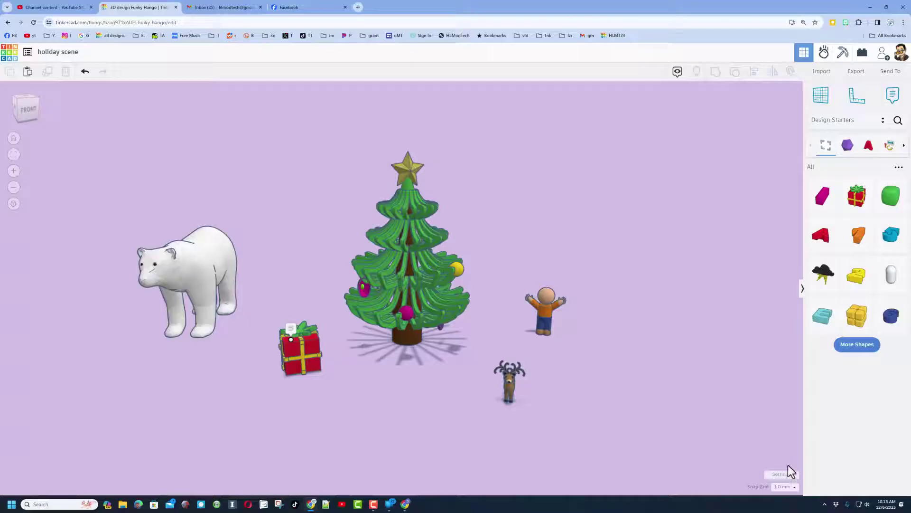
pyautogui.moveTo(694, 364); pyautogui.dragTo(513, 238, button='right')
# Open the holiday scene design's Properties from the Tinkercad dashboard
pyautogui.click(7, 56)
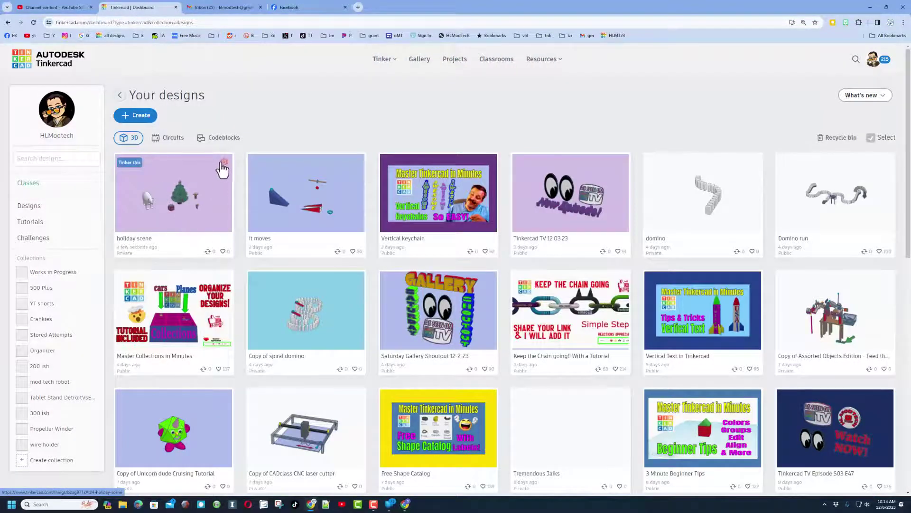
pyautogui.click(223, 164)
pyautogui.click(205, 165)
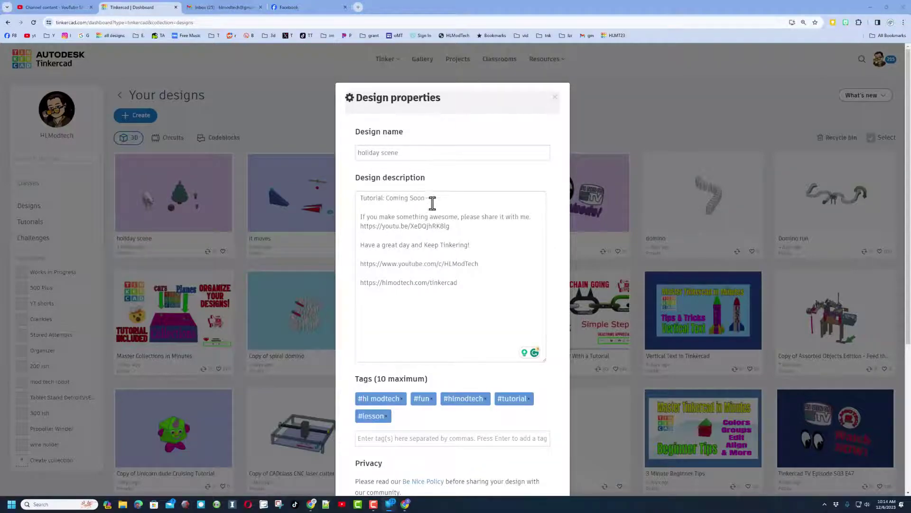
# Add the holiday and christmas tags, then remove the stray hlmt23 tag
pyautogui.scroll(-2, 401, 187)
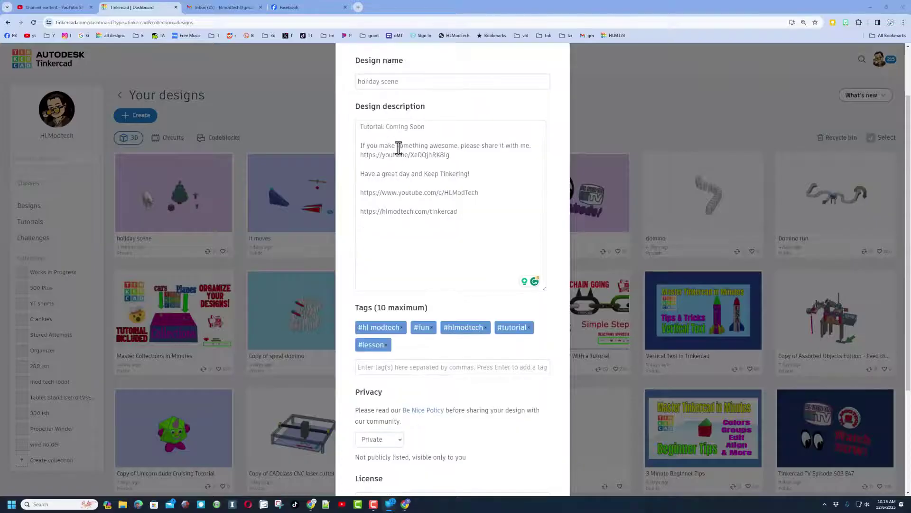
pyautogui.click(411, 363)
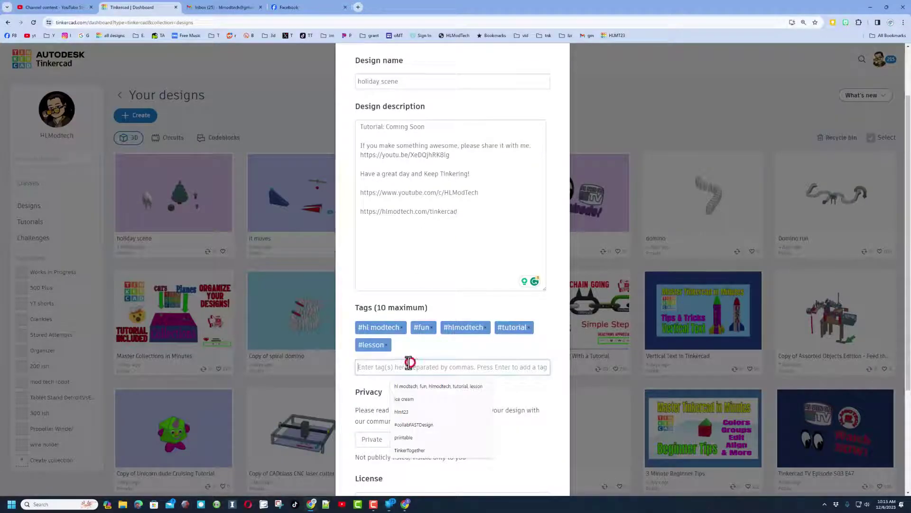
pyautogui.press('Down')
pyautogui.press('Return')
pyautogui.click(398, 366)
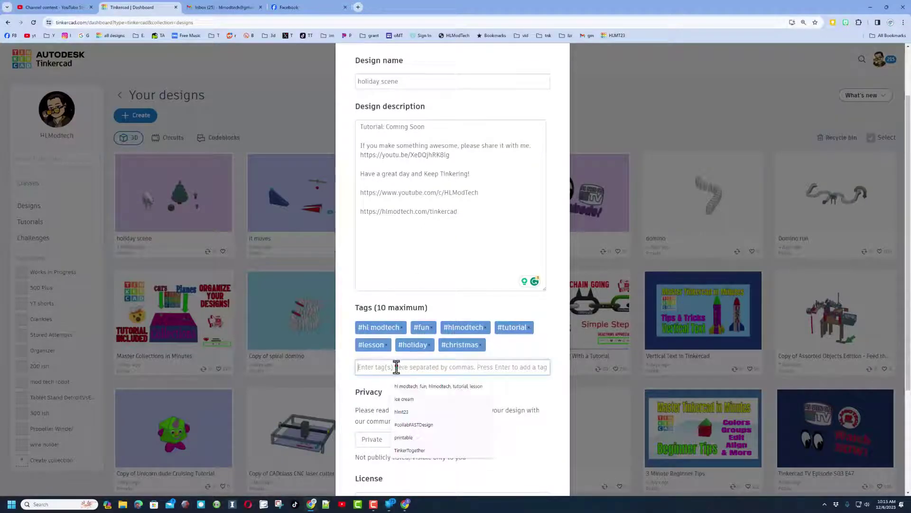
pyautogui.write('hlm')
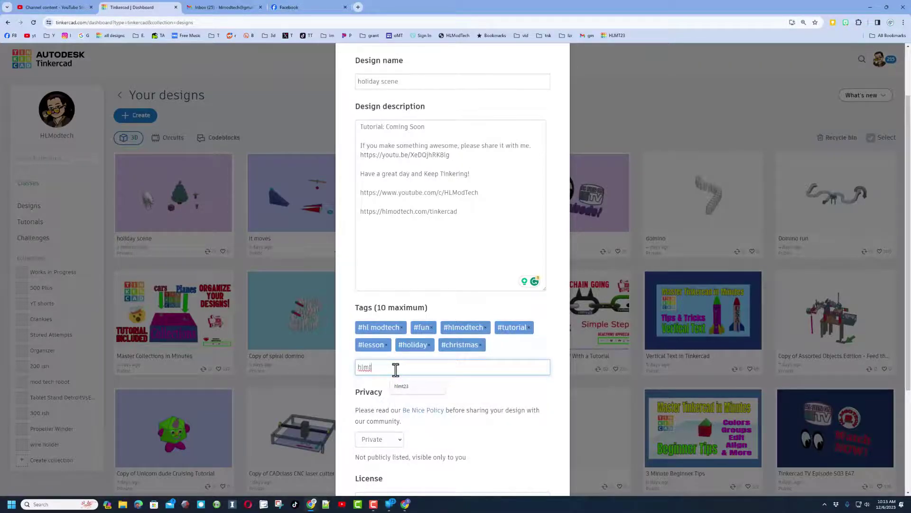
pyautogui.write('t')
pyautogui.press('Down')
pyautogui.press('Return')
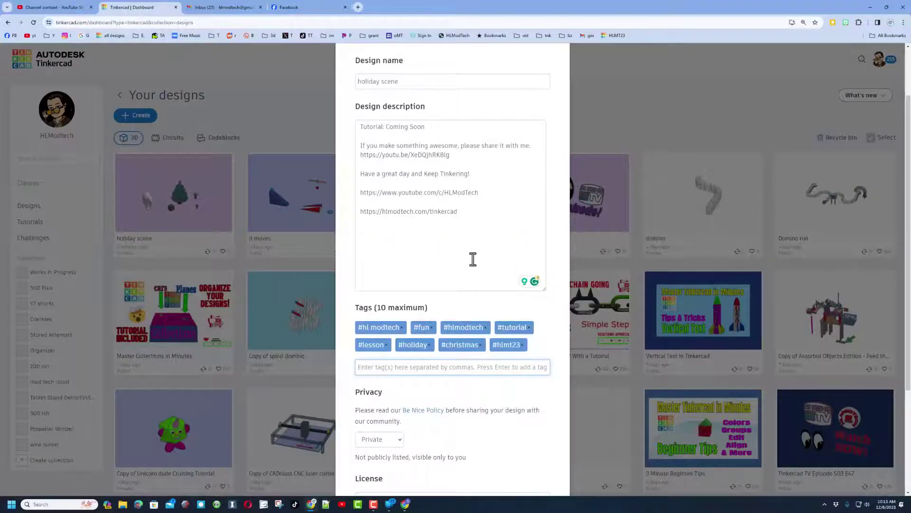
pyautogui.click(522, 345)
# Set the design's privacy to Public and its license to Attribution-NoDerivs 3.0
pyautogui.scroll(-3, 508, 379)
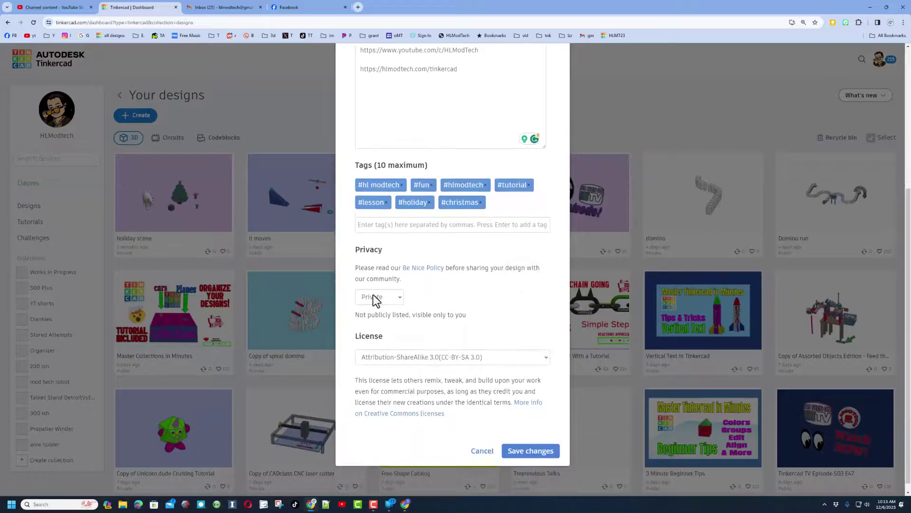
pyautogui.click(378, 298)
pyautogui.click(376, 328)
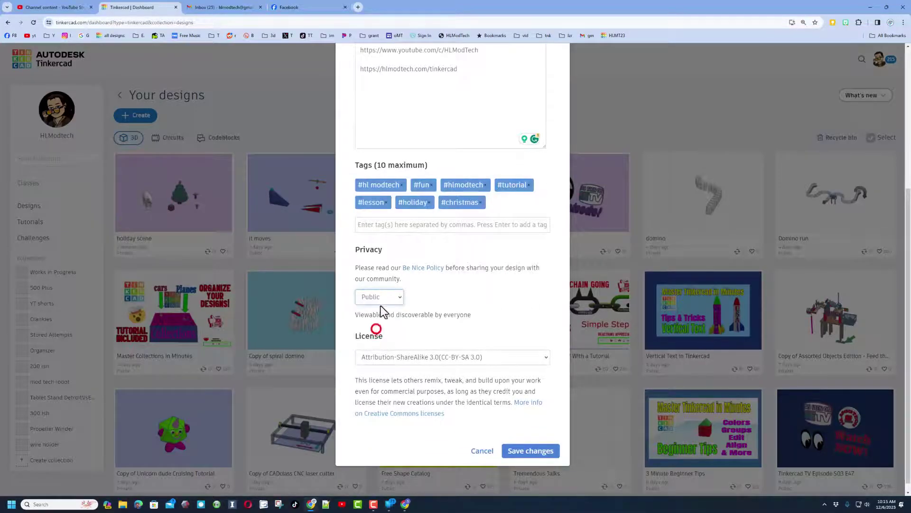
pyautogui.click(408, 356)
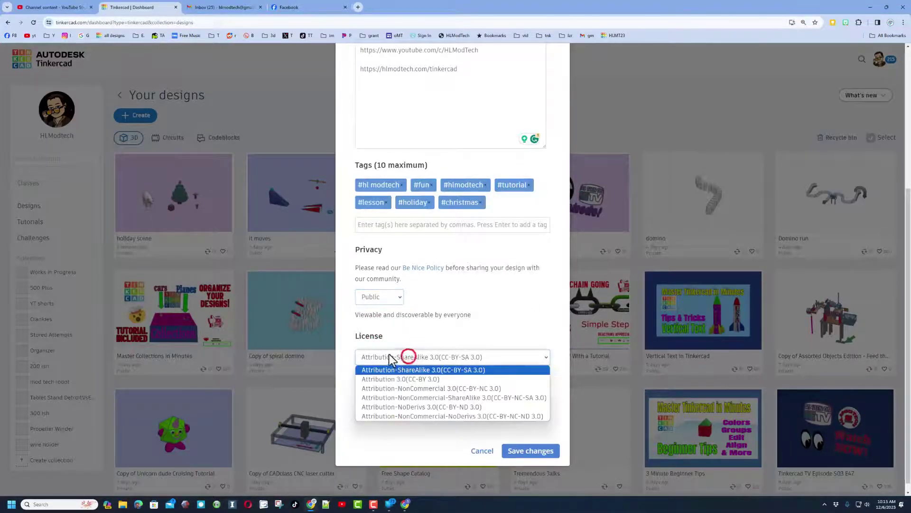
pyautogui.click(392, 407)
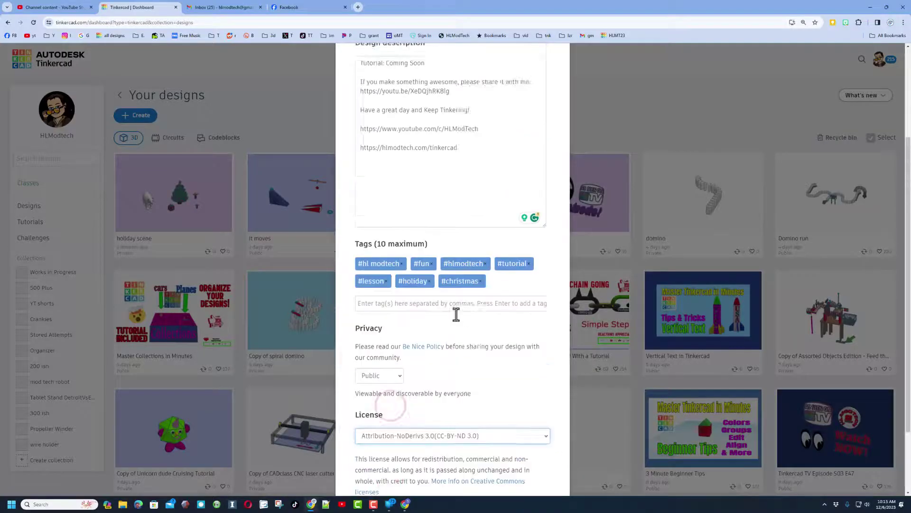
pyautogui.scroll(4, 456, 314)
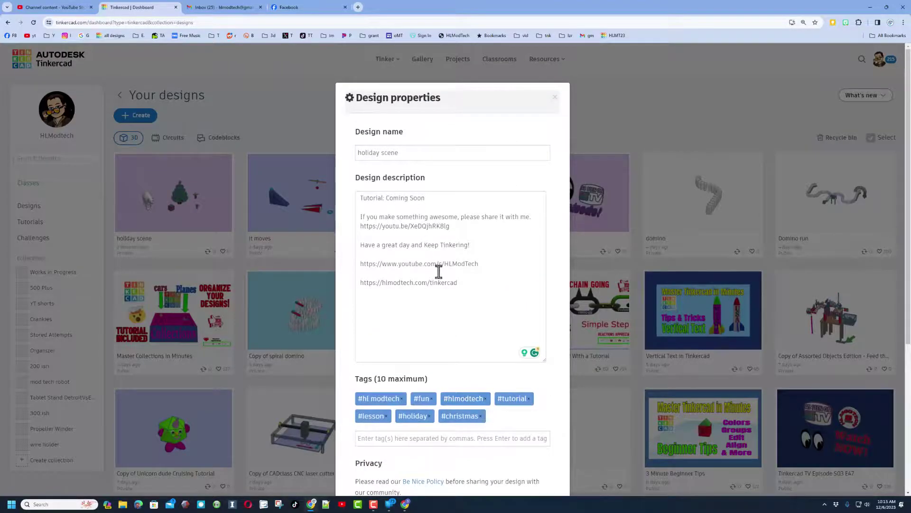
pyautogui.scroll(-5, 438, 285)
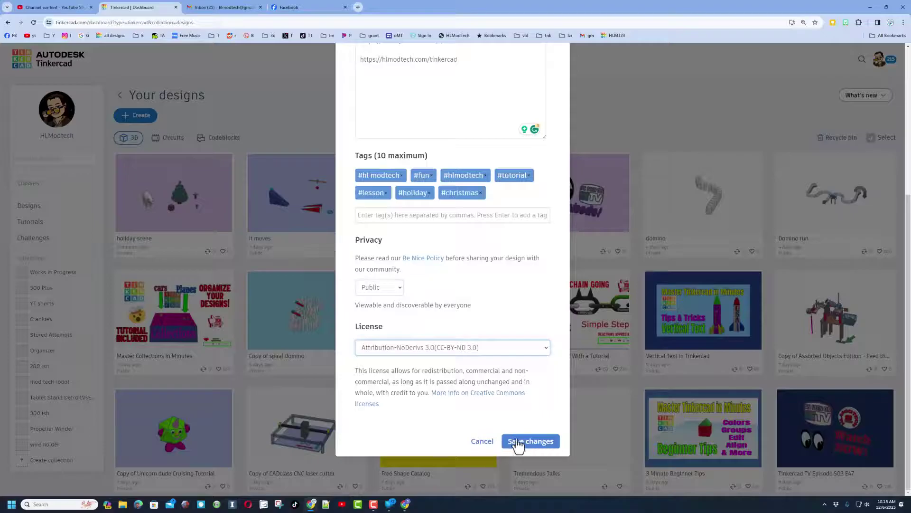